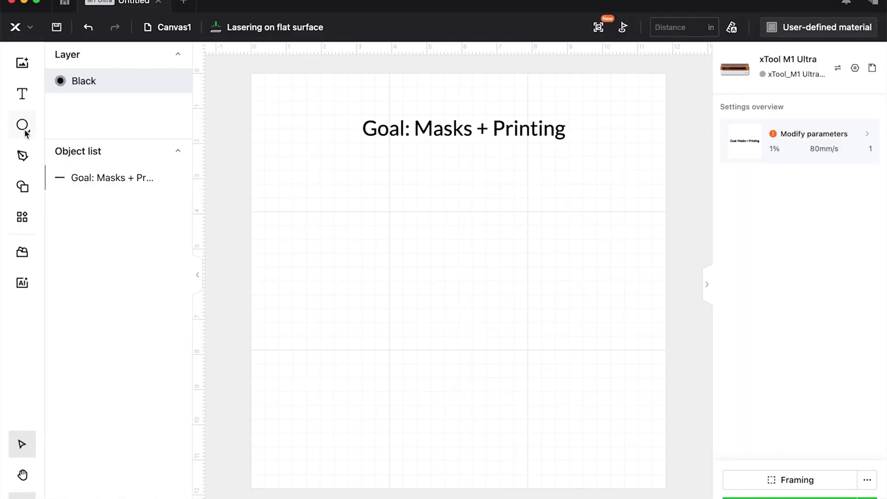
Step: Draw a large circle on the right of the page and a square on the left
left_click(22, 124)
left_click(73, 162)
left_click_drag(475, 231, 616, 354)
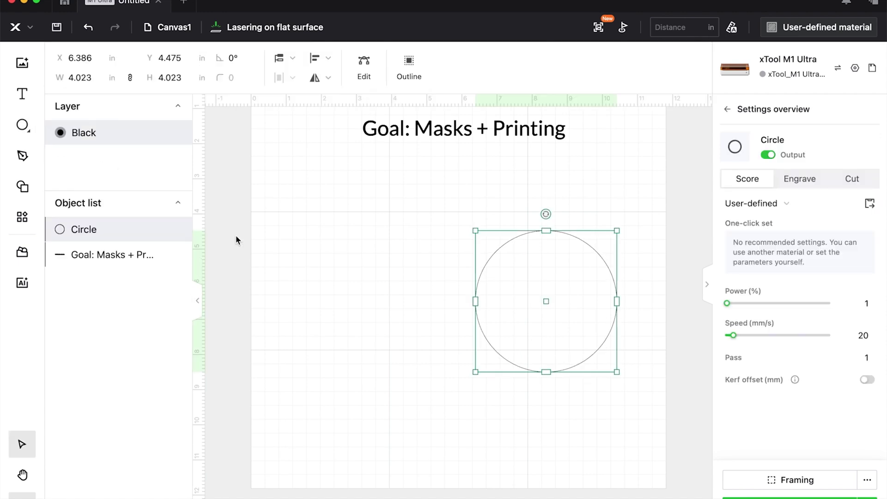
key("r")
left_click_drag(284, 232, 420, 349)
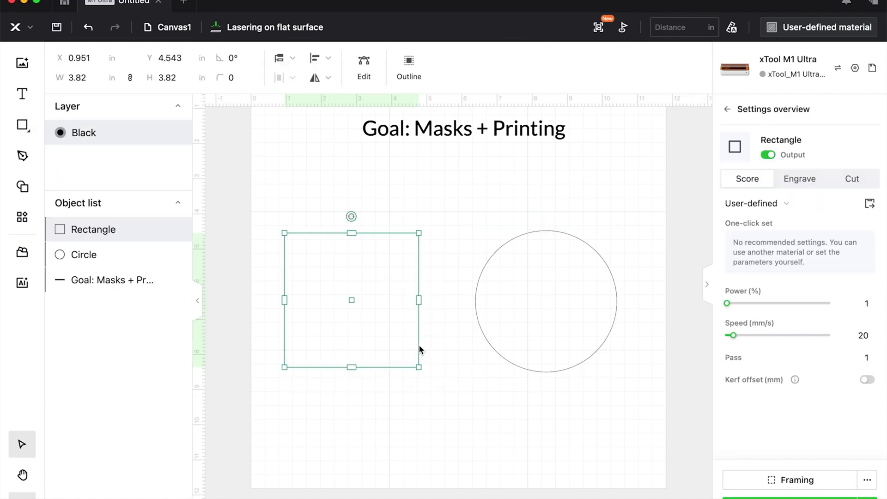
Step: Draw a small circle below the title with the Circle tool
left_click(22, 125)
left_click(74, 161)
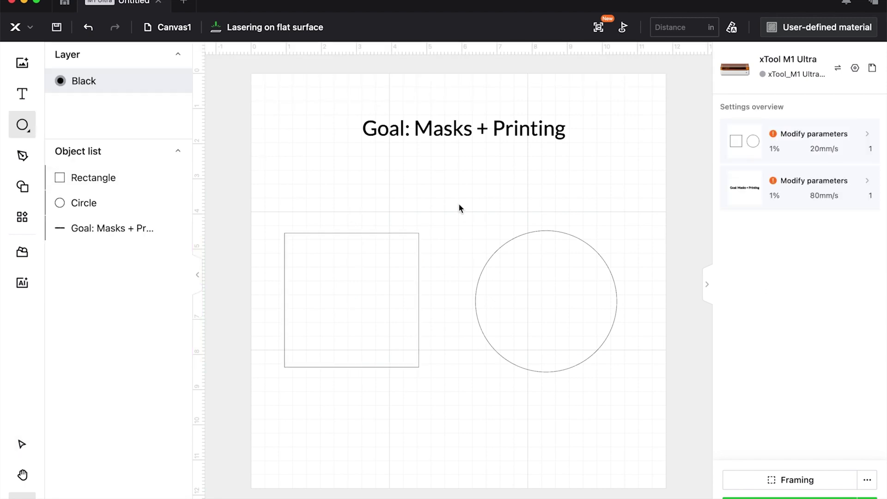
mouse_move(501, 215)
left_mouse_down()
mouse_move(511, 230)
mouse_move(454, 177)
left_mouse_up()
Step: Set both small circles to Engrave and move the smallest onto a new Cyan layer
left_click_drag(393, 155, 494, 208)
left_click(803, 179)
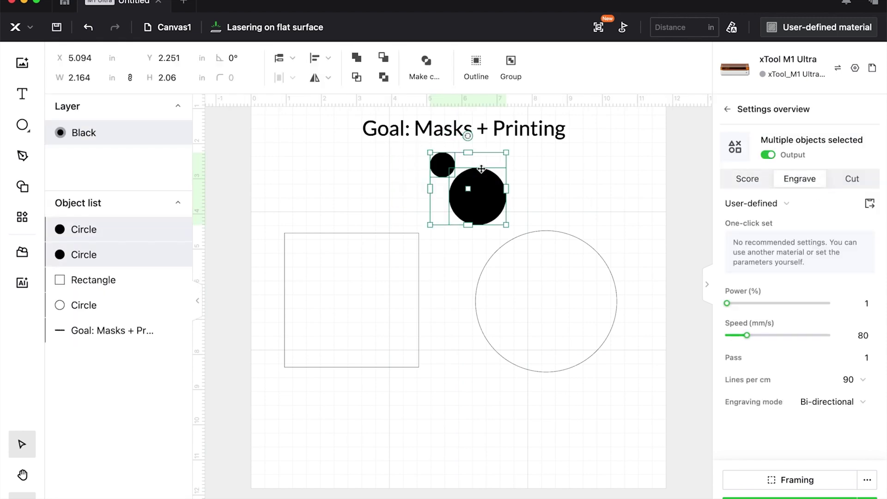
right_click(481, 169)
left_click(419, 279)
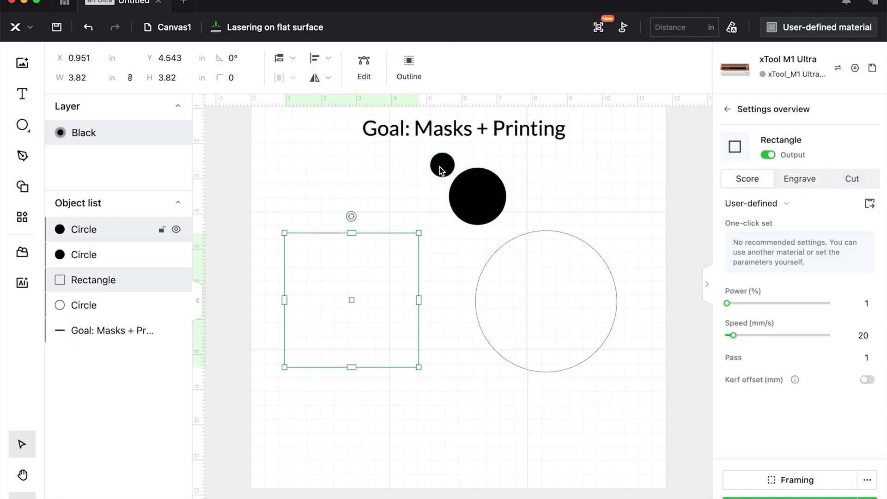
right_click(440, 166)
left_click(518, 452)
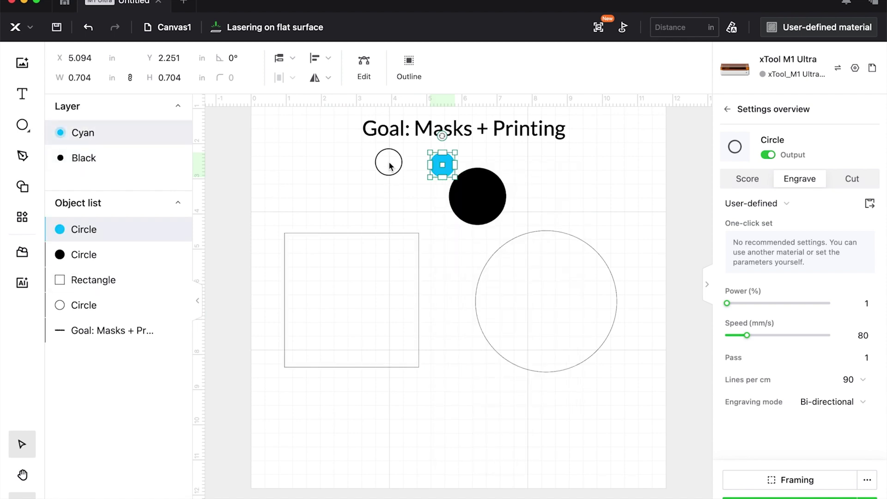
Step: Center the smallest circle horizontally and vertically over the bigger small circle
left_click_drag(389, 162, 474, 212)
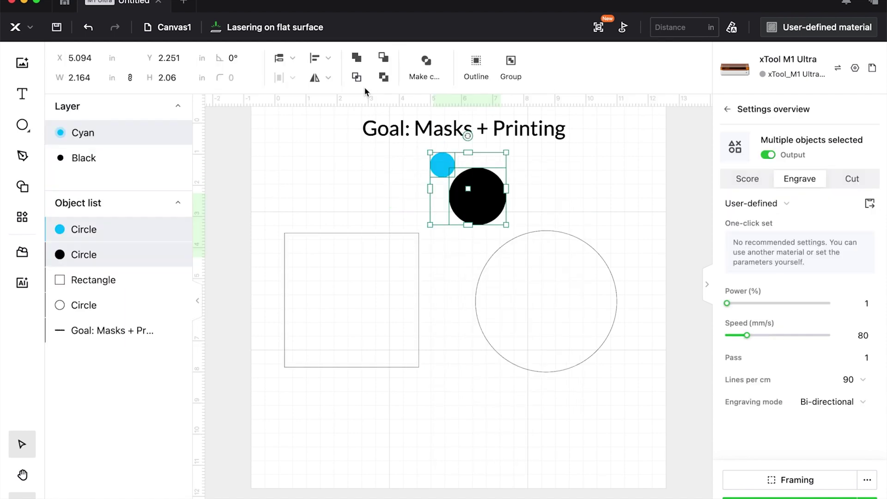
left_click(321, 58)
left_click(326, 103)
left_click(321, 58)
left_click(319, 163)
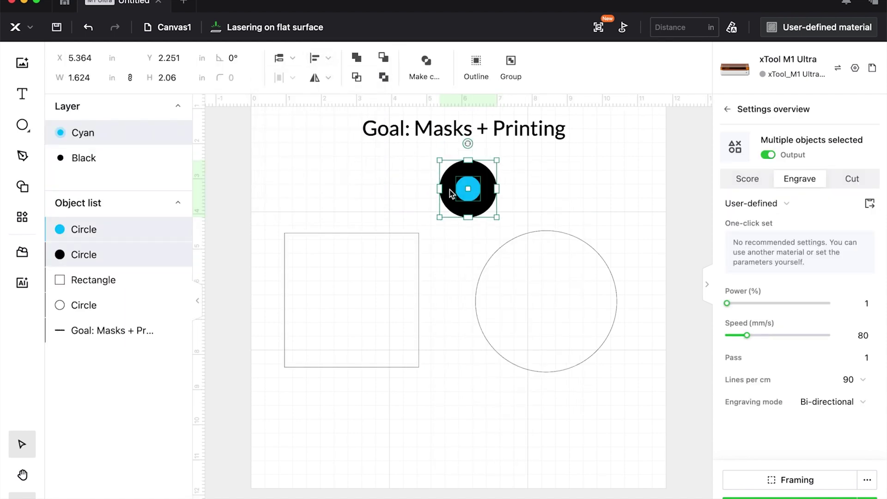
Step: Subtract the circles into a ring, set it to Cut, and move it onto the large circle
left_click(385, 58)
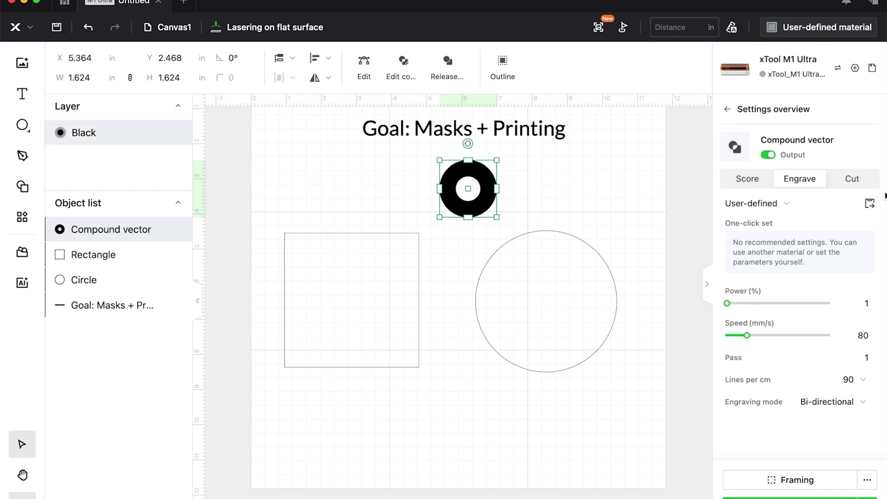
left_click(853, 181)
left_click_drag(493, 197, 366, 239)
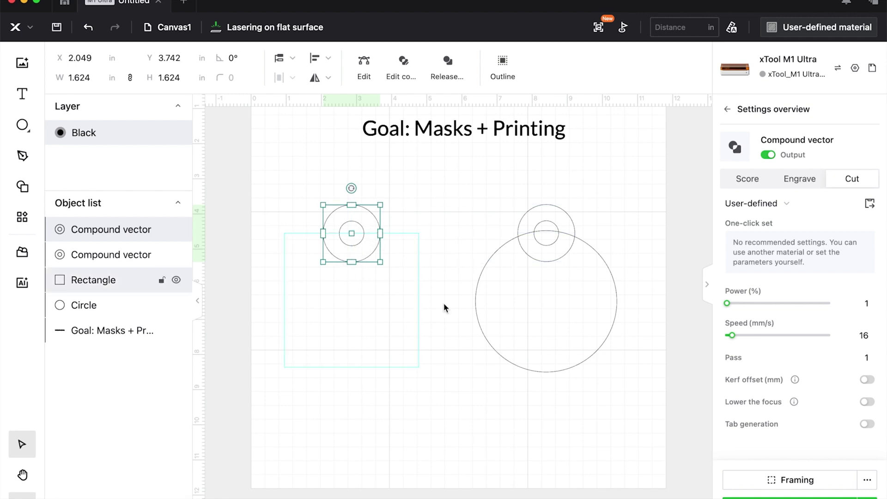
Step: Unite one ring with the square and the other ring with the large circle
left_click_drag(268, 201, 375, 274)
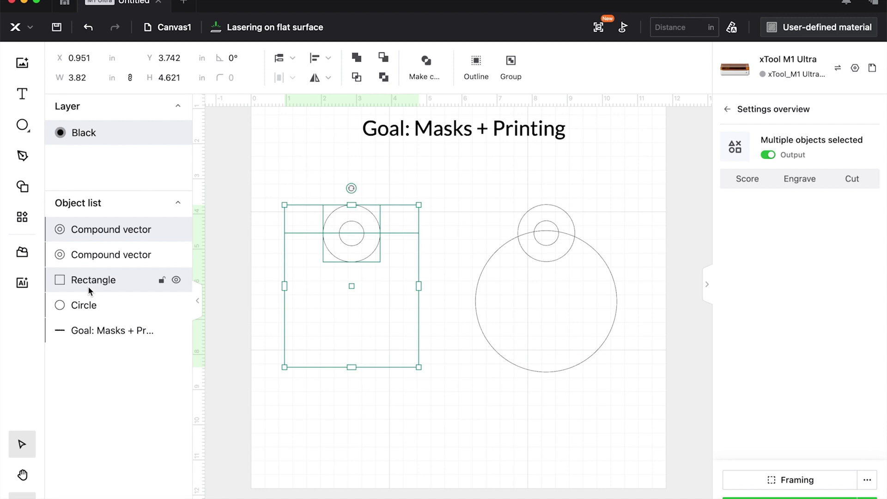
left_click(356, 58)
left_click_drag(492, 187, 573, 289)
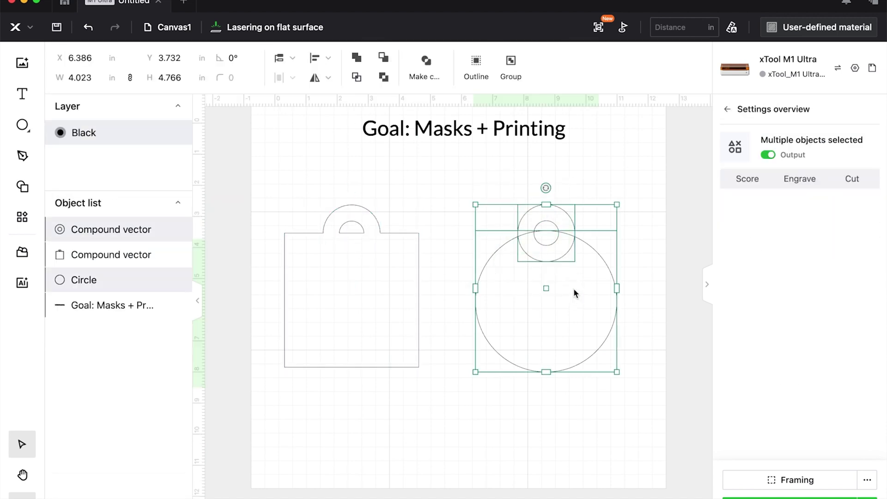
left_click(354, 60)
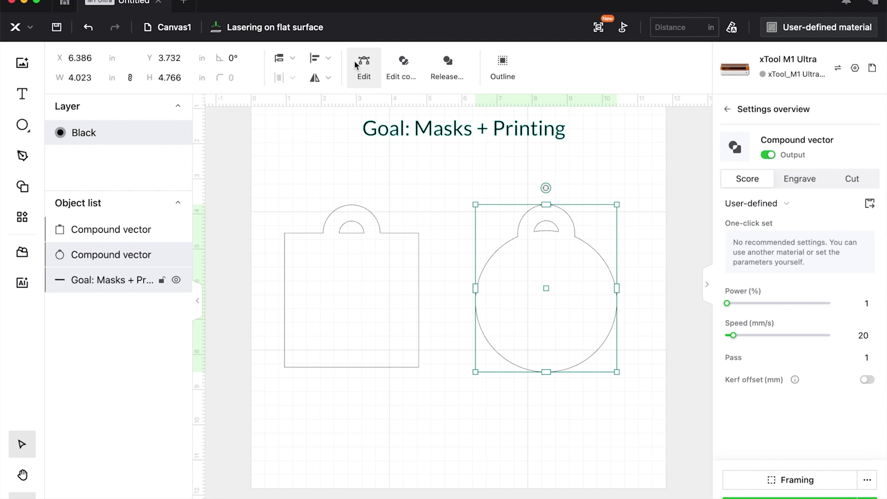
left_click(449, 458)
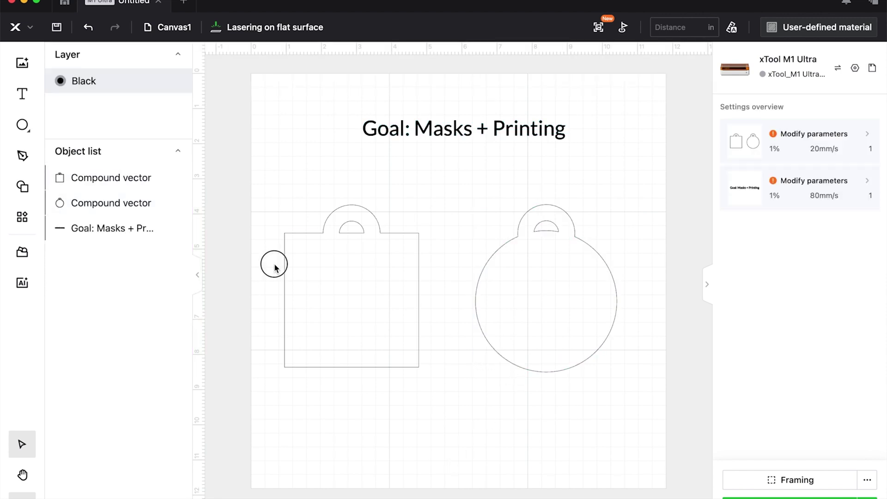
Step: Duplicate both ornament outlines with Cmd+D, placing the copies back over the originals
left_click_drag(225, 264, 582, 336)
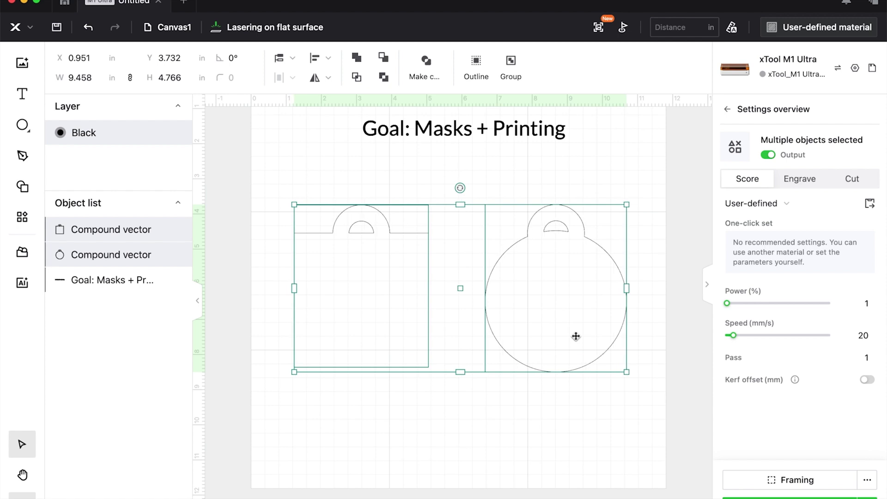
left_click(546, 467)
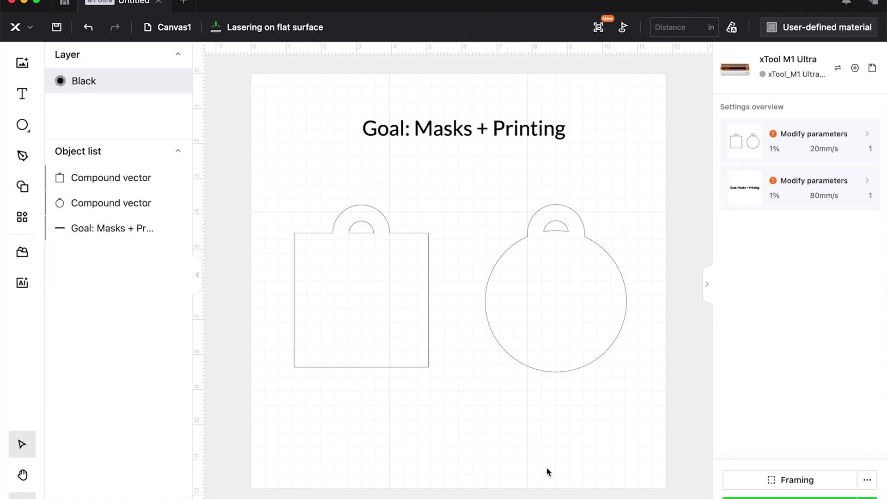
left_click(401, 323)
left_click(546, 331, "shift")
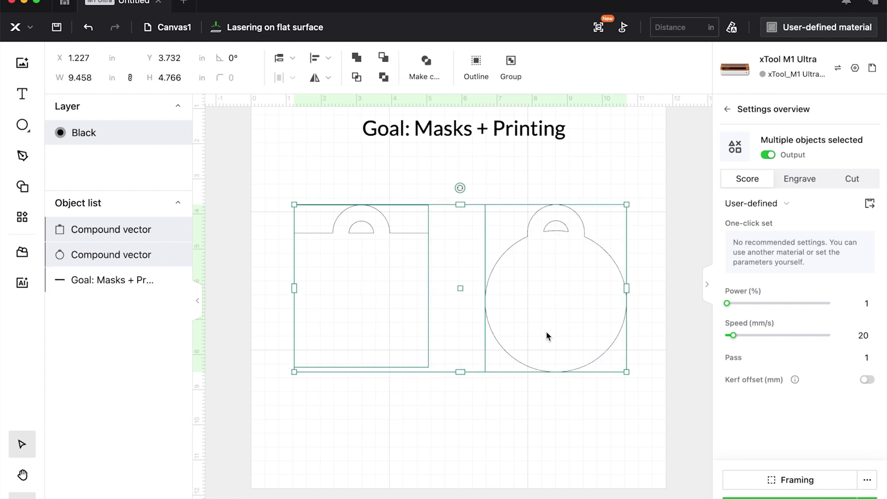
key("super+d")
left_click_drag(546, 331, 542, 326)
left_click(412, 418)
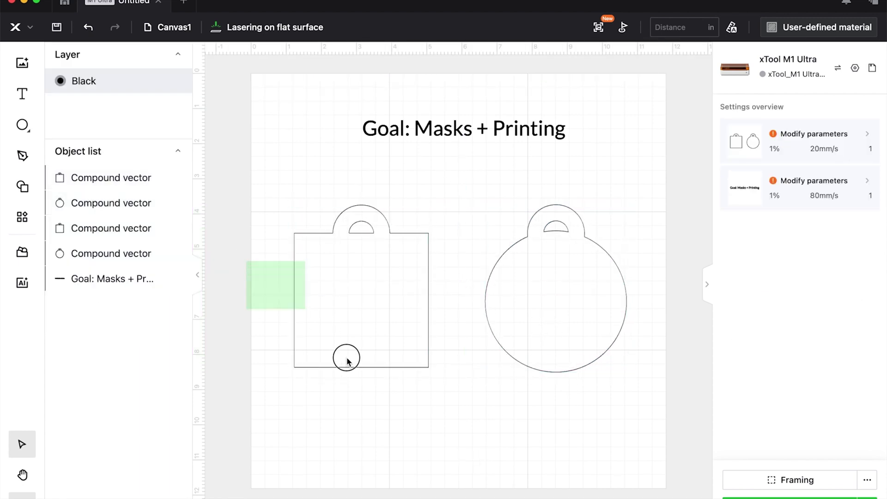
Step: Align the square outline and its copy by horizontal center and bottom
left_click(317, 58)
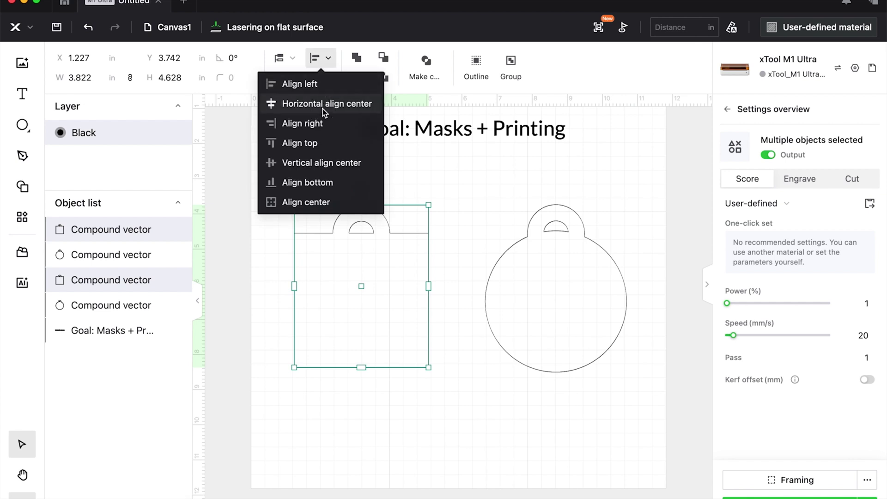
left_click(323, 110)
left_click(318, 59)
left_click(326, 182)
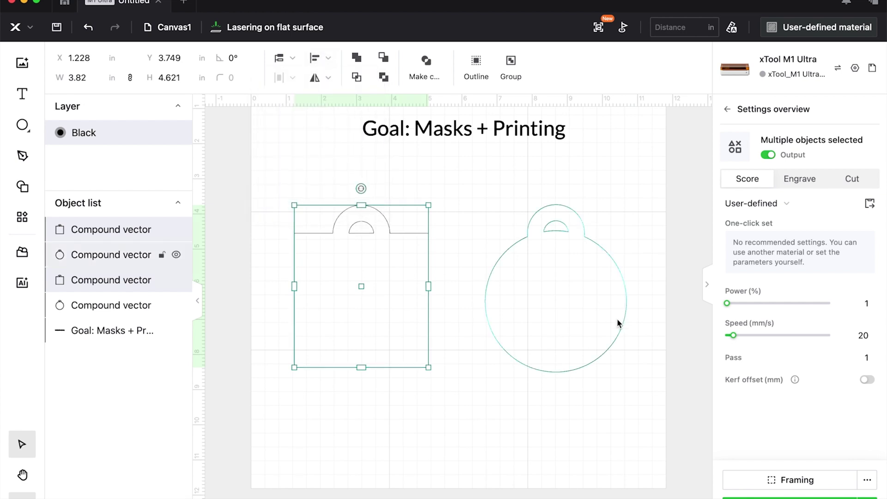
left_click(641, 338)
Step: Align the round outline and its copy by horizontal center and bottom
left_click_drag(653, 258, 601, 348)
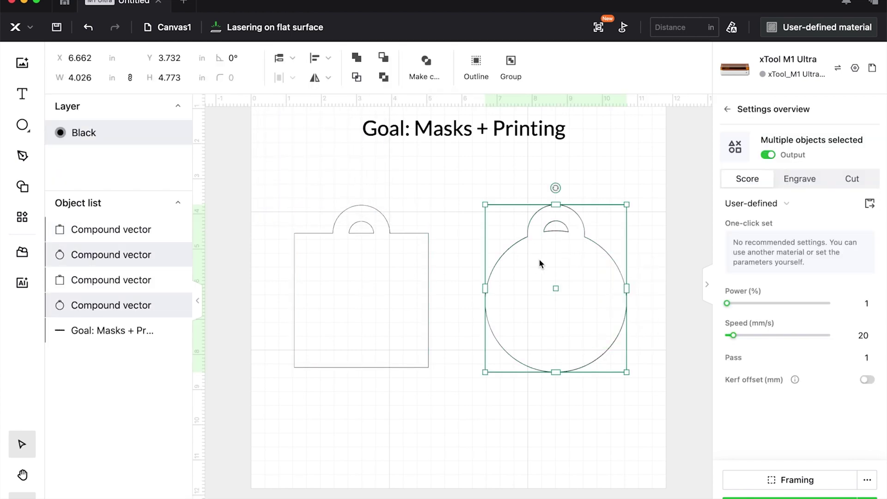
left_click(320, 59)
left_click(325, 104)
left_click(319, 59)
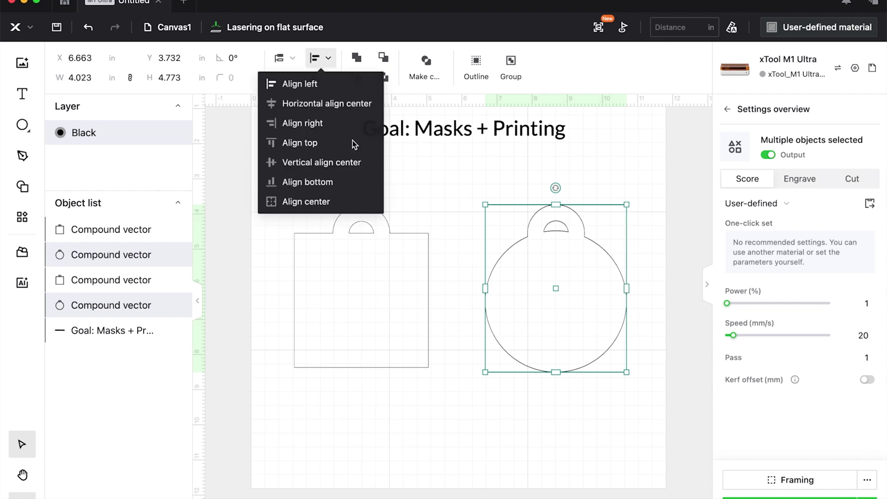
left_click(344, 178)
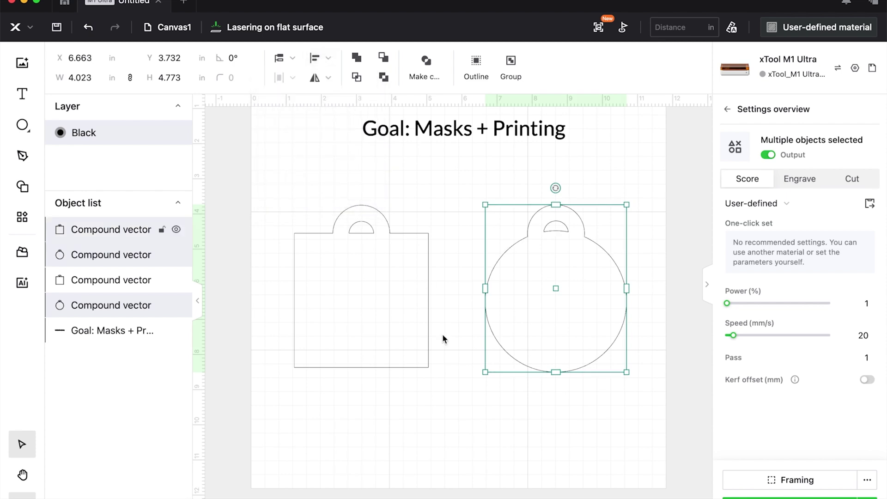
left_click(387, 325)
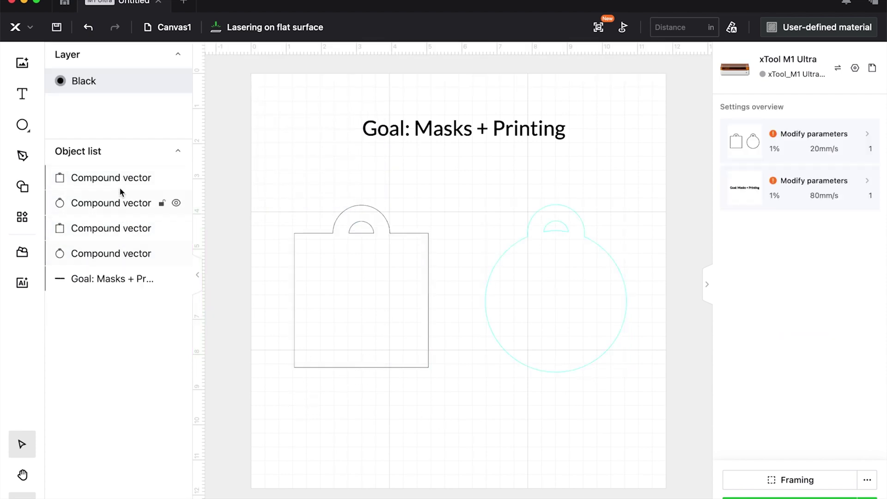
Step: Group one square and one round outline as 'Cut Shapes', then lock and hide it
left_click(341, 294)
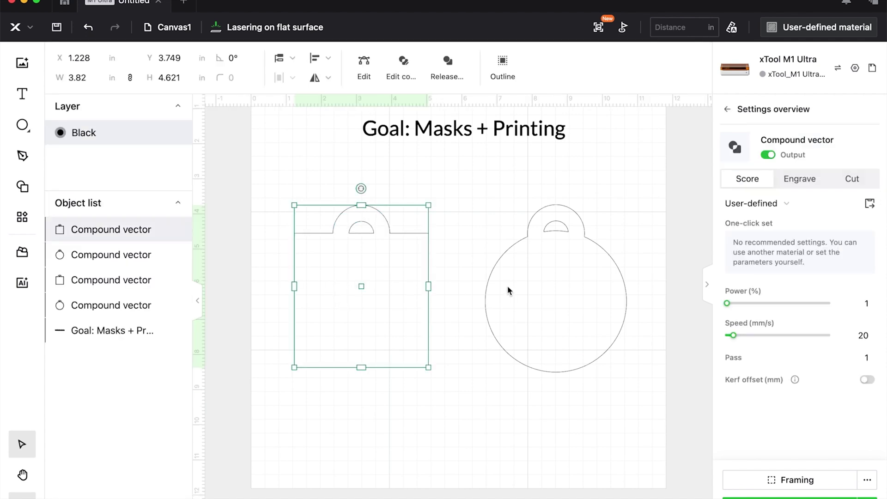
left_click(508, 289, "shift")
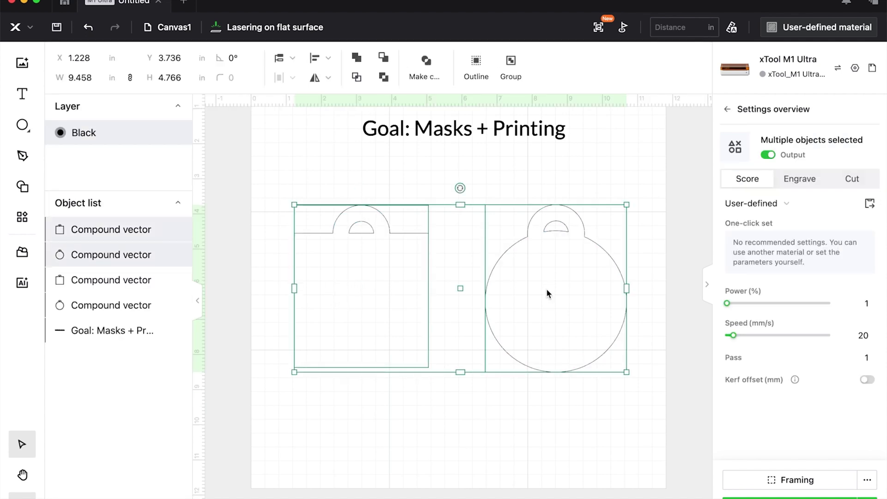
left_click(511, 65)
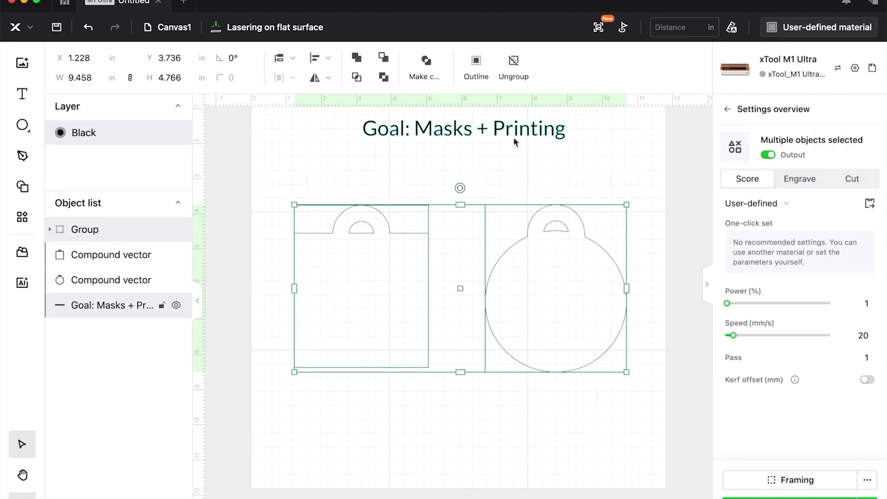
left_click(161, 230)
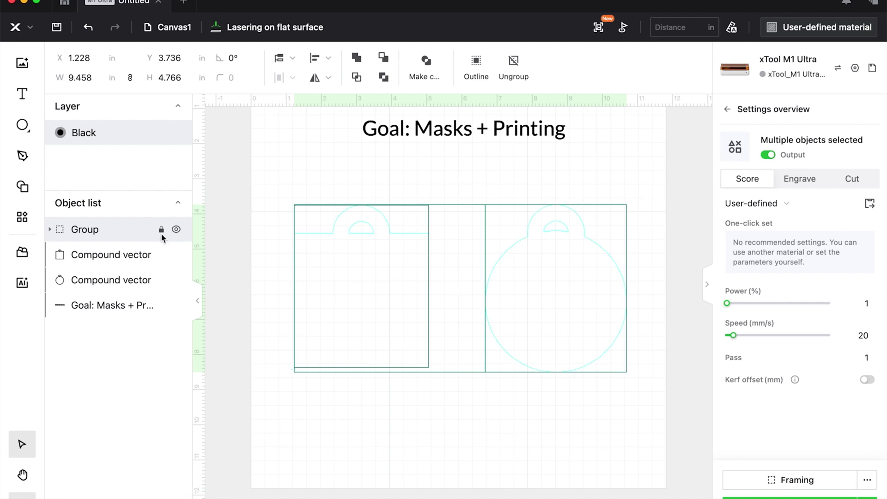
left_click(176, 230)
left_click(338, 431)
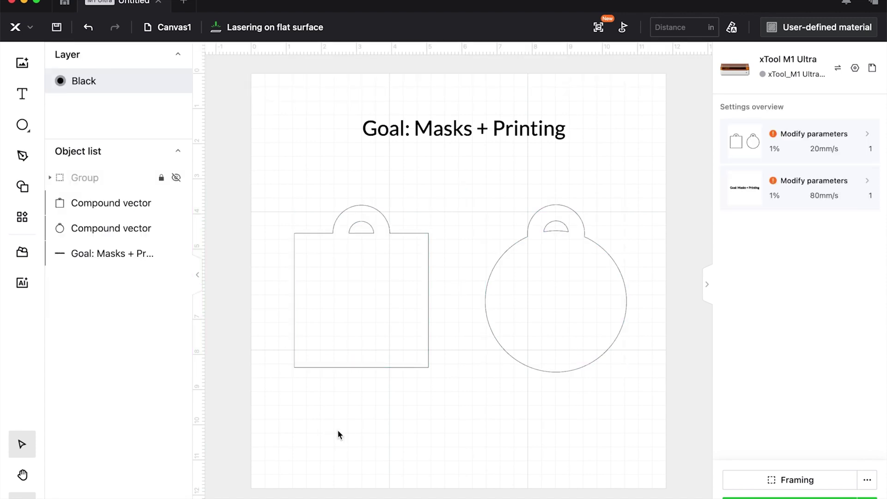
left_click(87, 181)
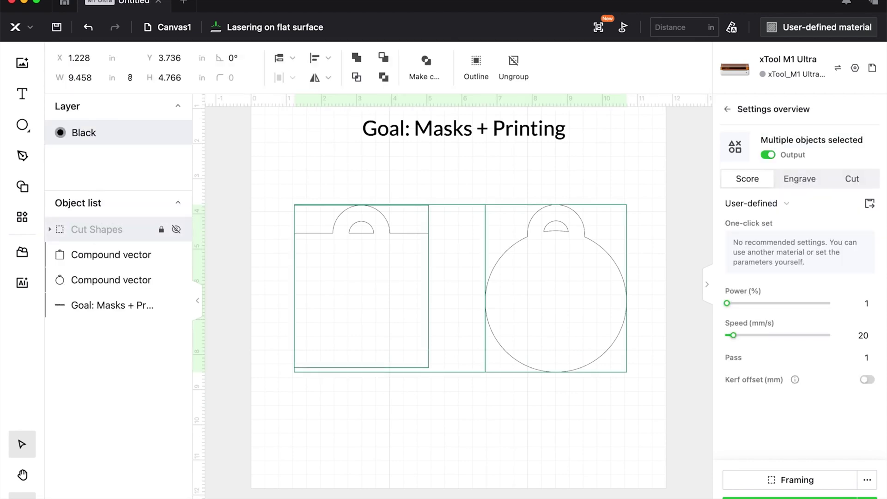
left_click(463, 450)
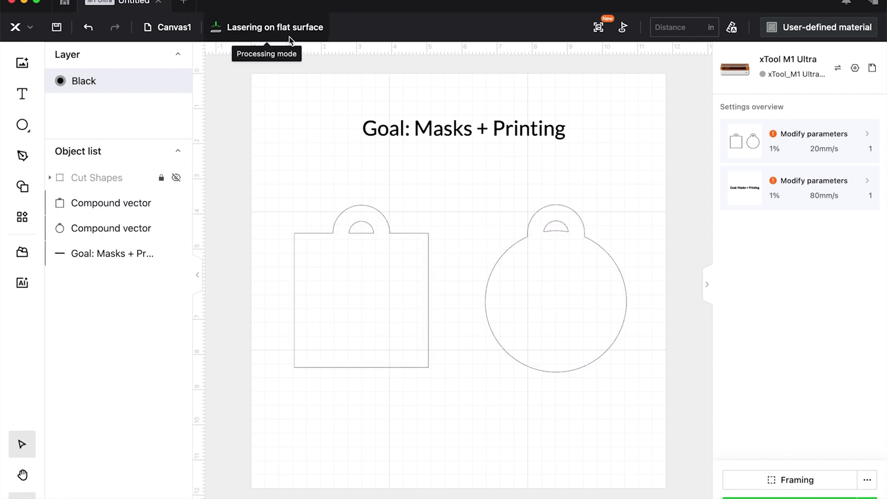
Step: Switch the processing mode to Inkjet printing and check which shapes lack print settings
left_click(306, 40)
scroll(314, 338, "down", 3)
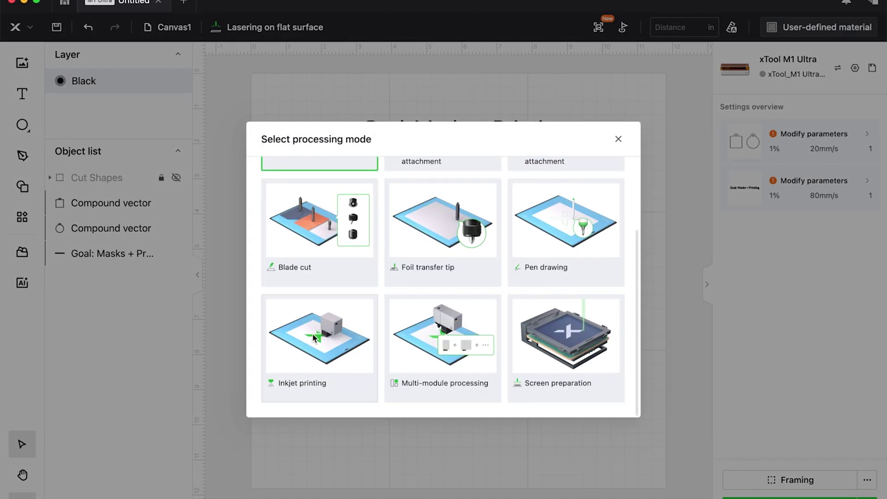
left_click(344, 349)
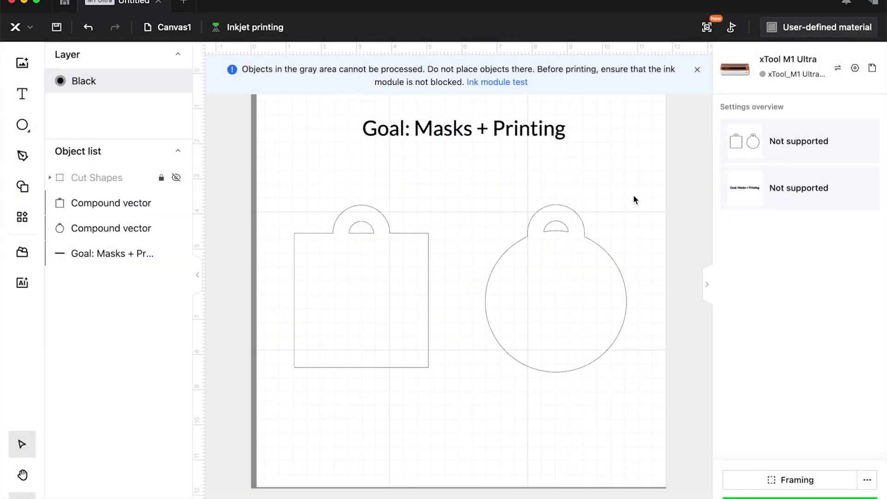
left_click(823, 141)
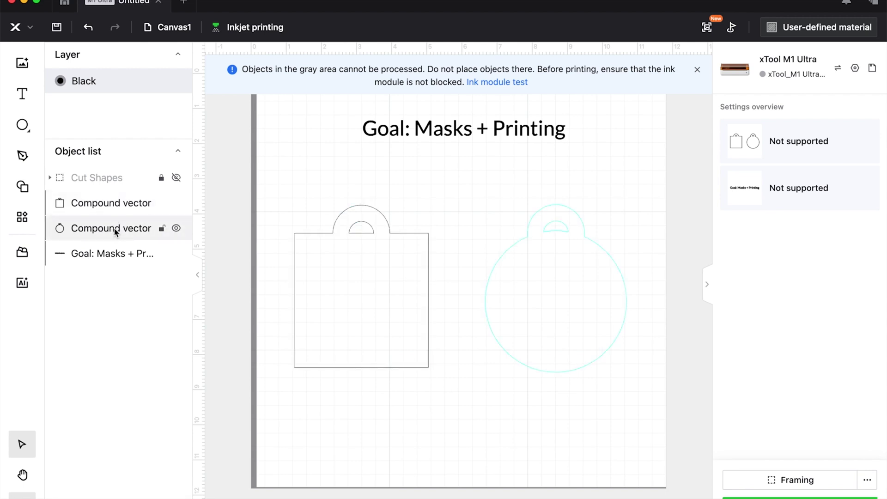
Step: Switch the processing mode back to Lasering on flat surface
left_click(255, 27)
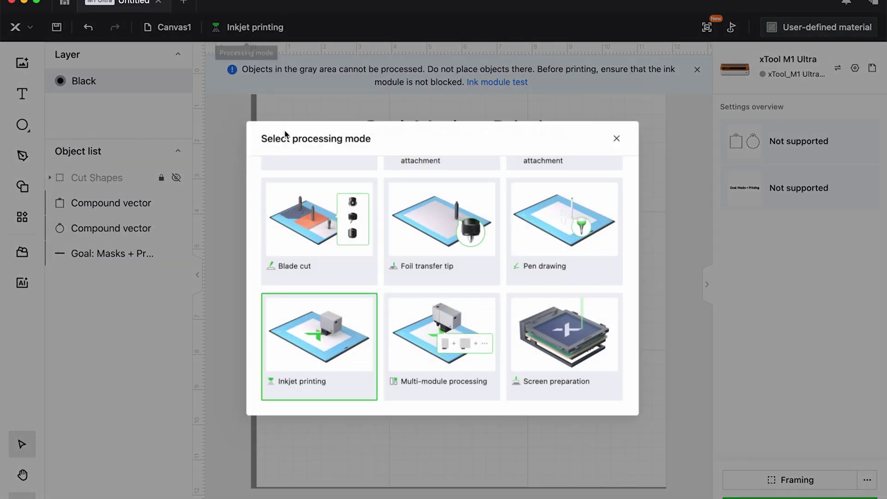
scroll(309, 236, "up", 3)
left_click(308, 226)
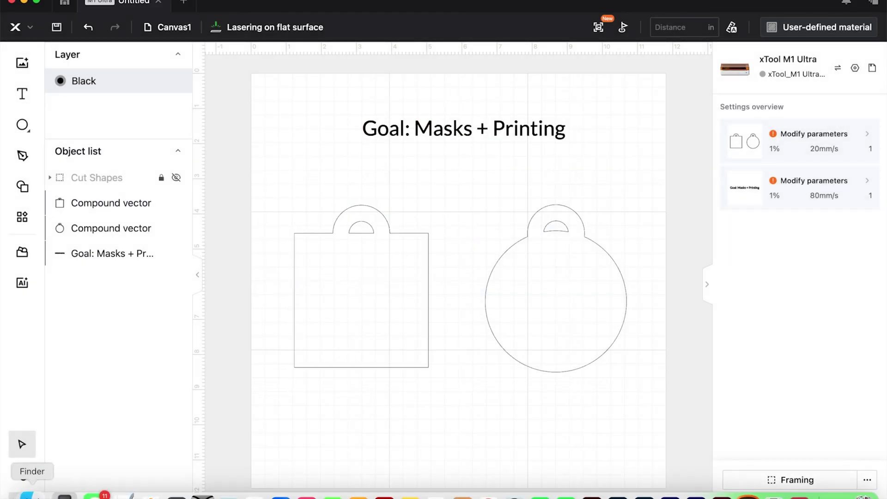
Step: Drag the rainbow forest JPG from Finder onto the canvas and move it over the round tag
left_click(33, 493)
left_click_drag(565, 349, 384, 401)
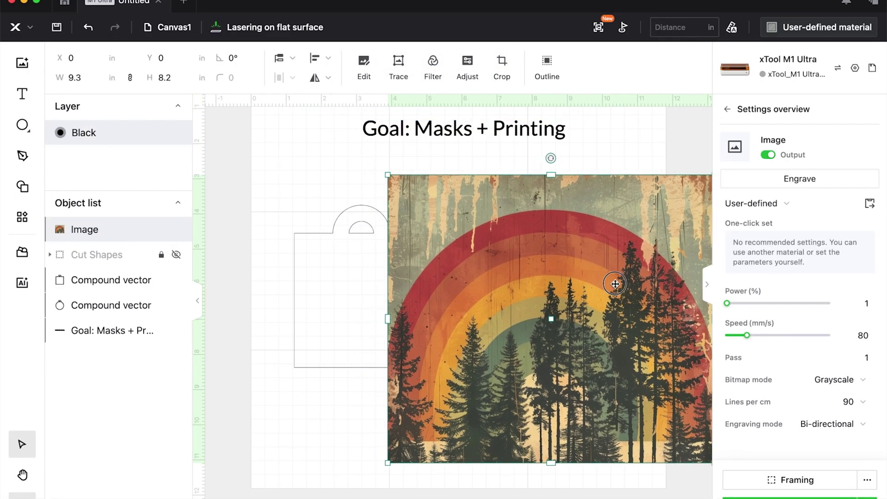
left_click_drag(506, 231, 621, 231)
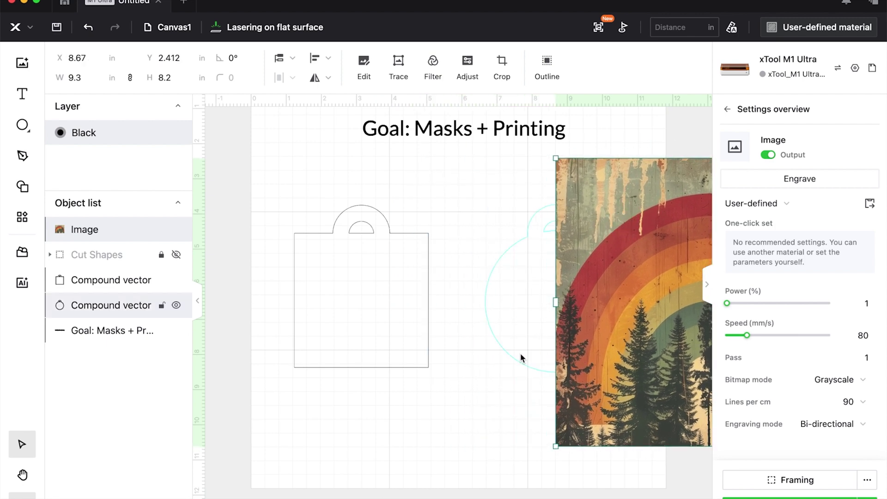
scroll(523, 359, "right", 10)
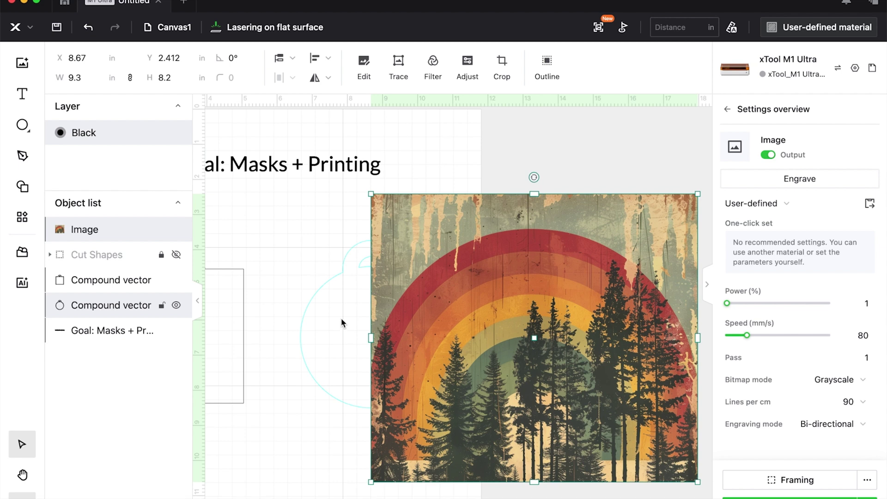
right_click(505, 346)
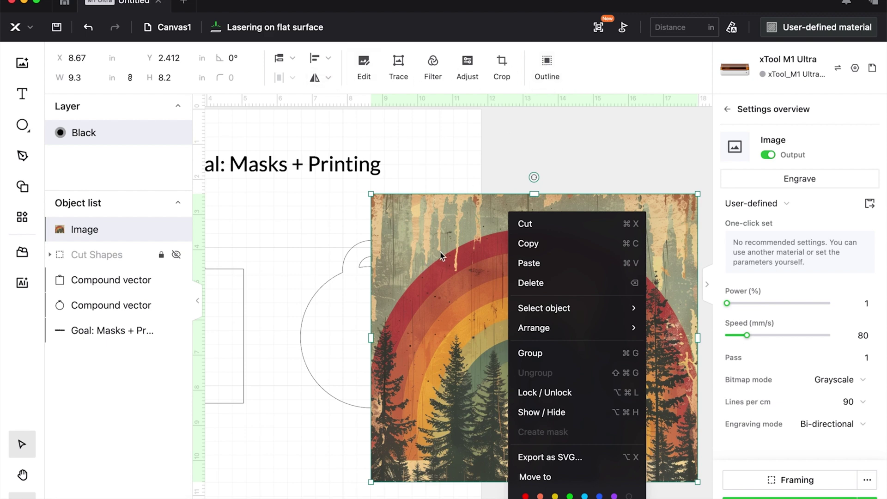
Step: Select the rainbow forest image with the round tag outline and bring up the Create mask action
left_click(343, 309)
right_click(342, 309)
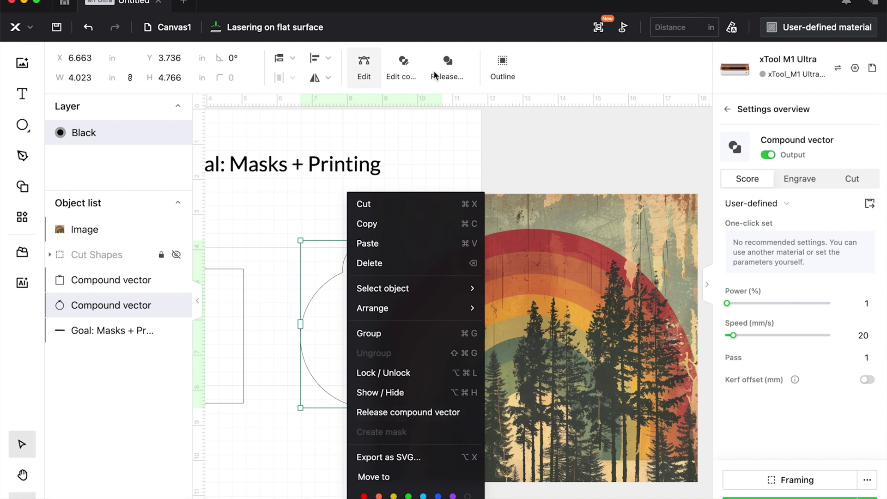
left_click(521, 118)
left_click_drag(509, 162, 406, 314)
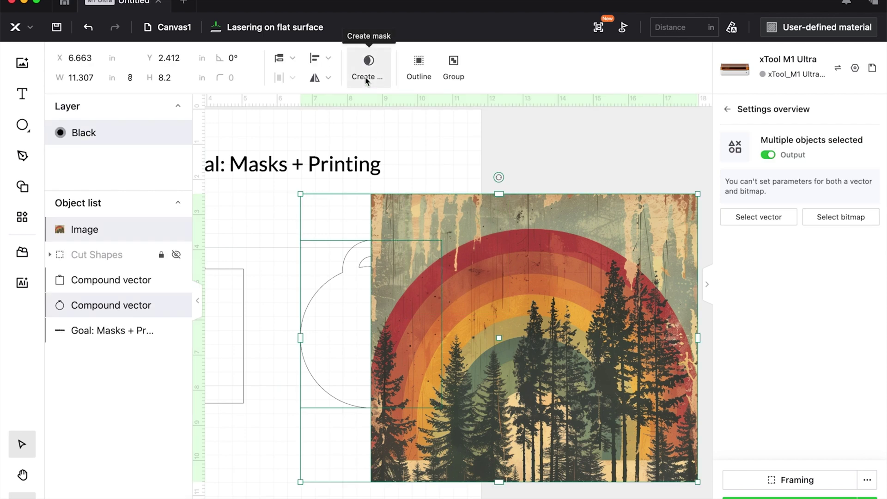
right_click(432, 287)
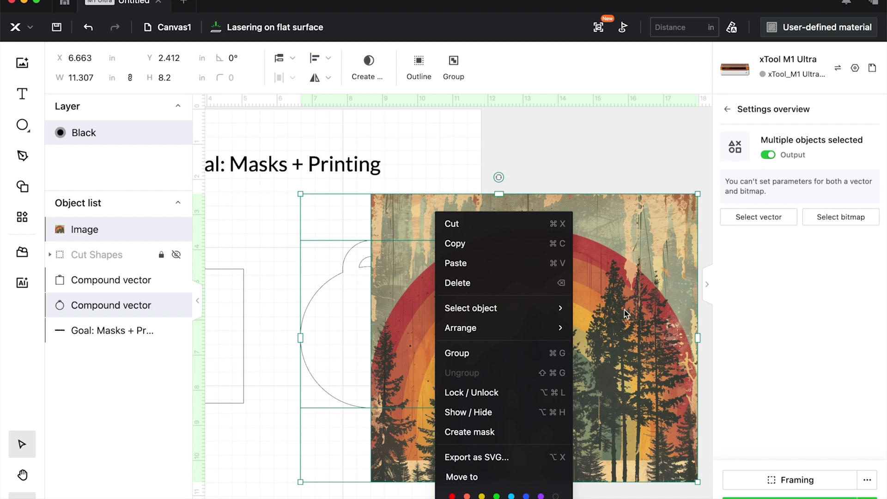
left_click(636, 305)
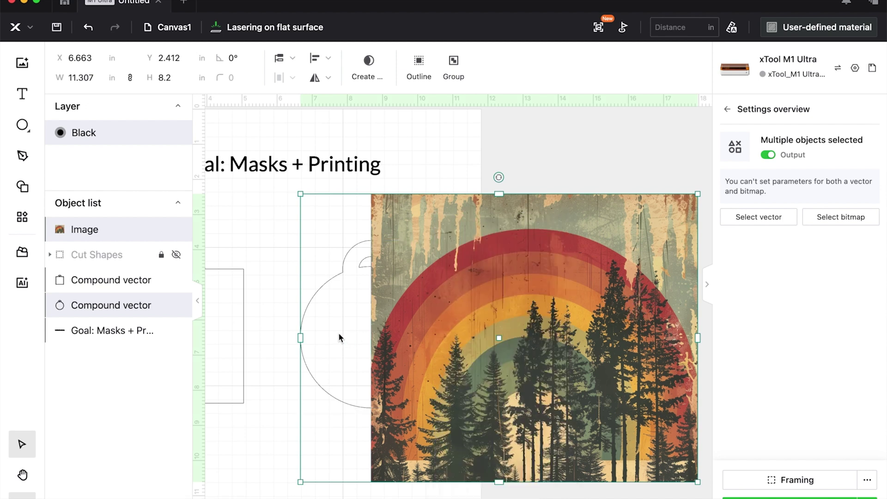
right_click(464, 347)
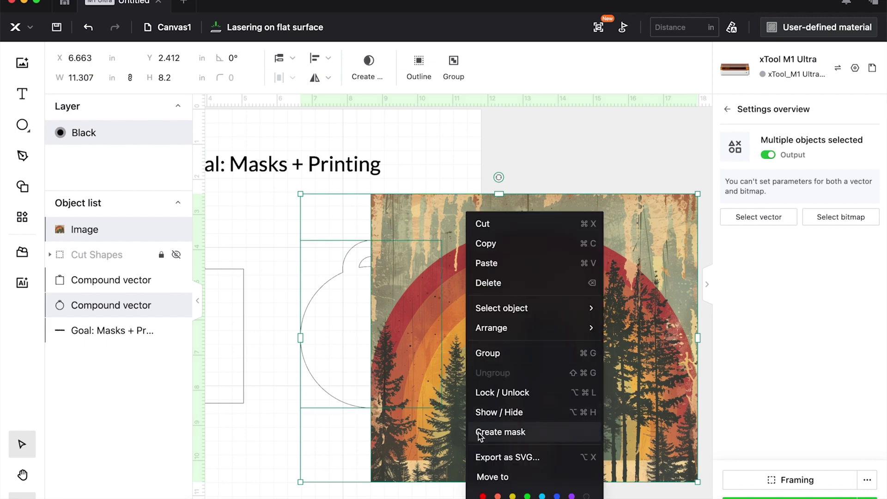
Step: Mask the rainbow image to the round tag and preview it in Inkjet printing mode
left_click(499, 433)
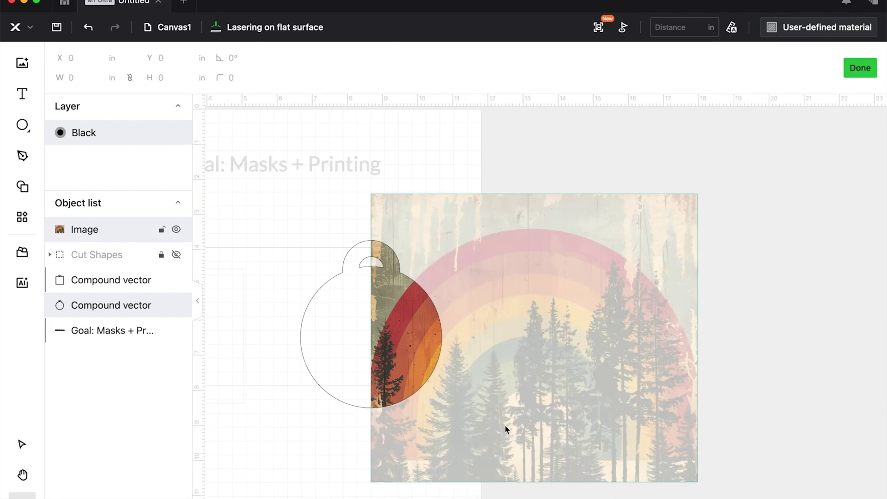
left_click(859, 69)
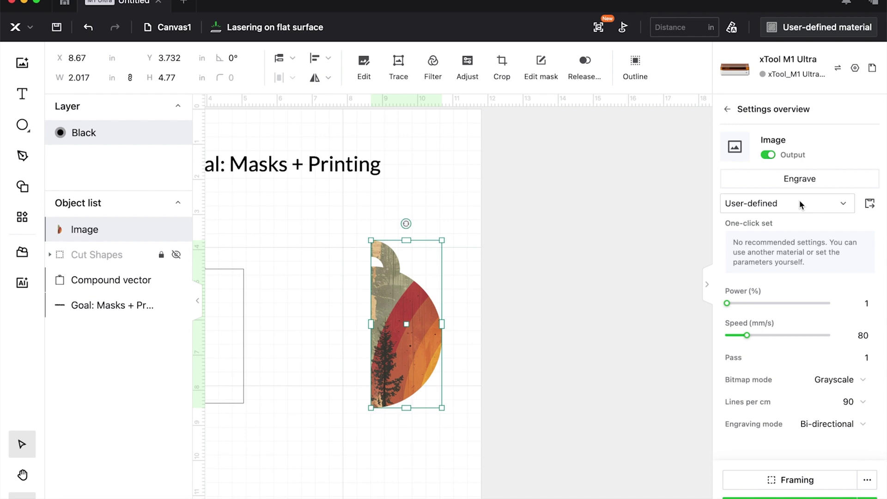
left_click(291, 27)
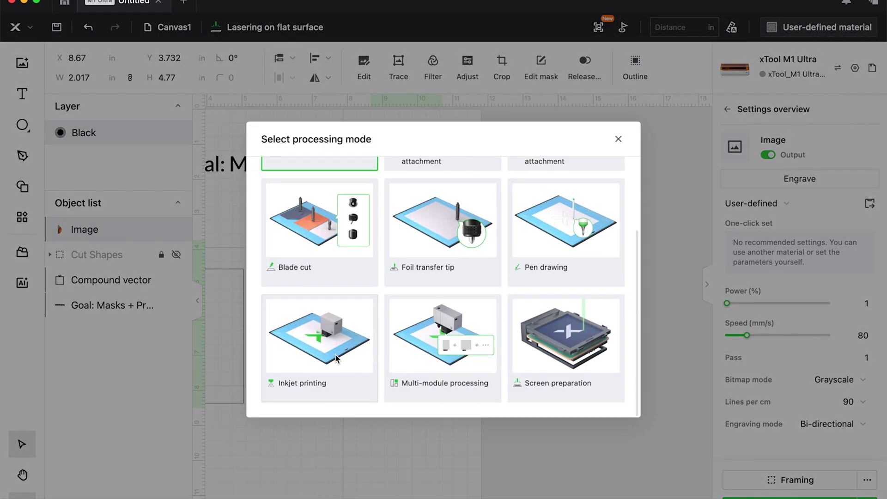
left_click(336, 358)
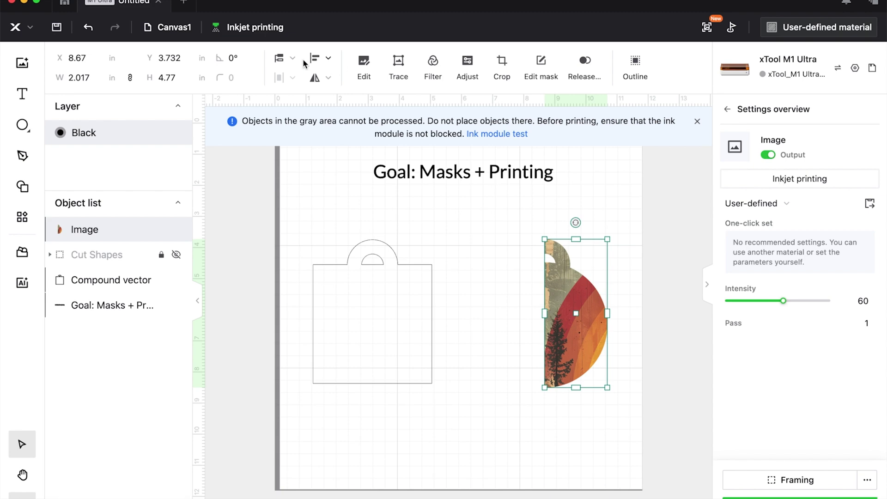
Step: Return to Lasering on flat surface and exit mask editing, restoring the full unmasked image
left_click(242, 28)
left_click(288, 208)
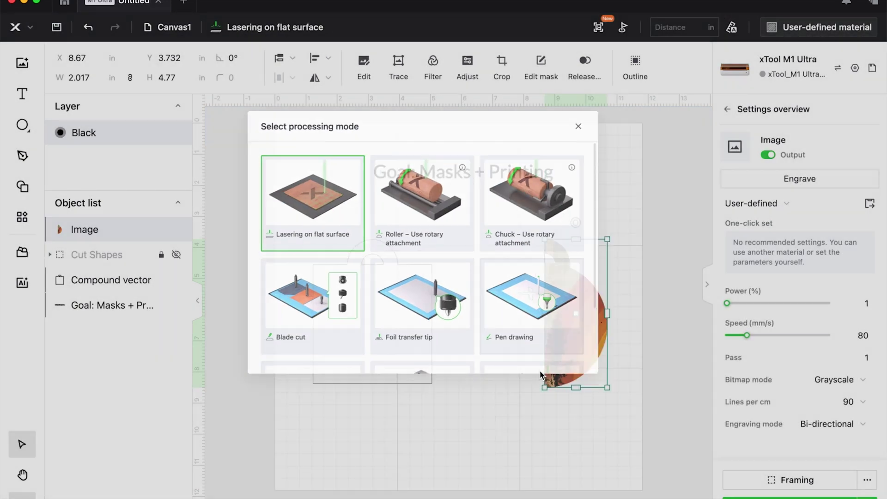
key("super+z")
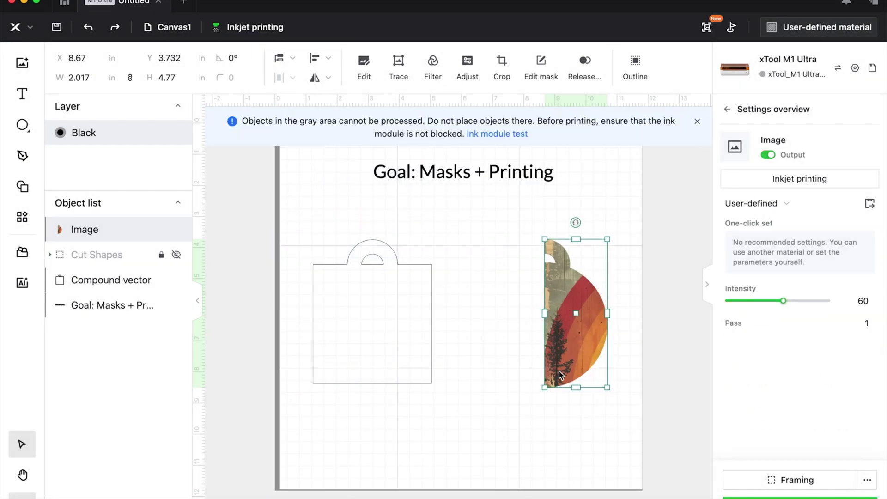
key("super+shift+z")
double_click(561, 361)
key("Escape")
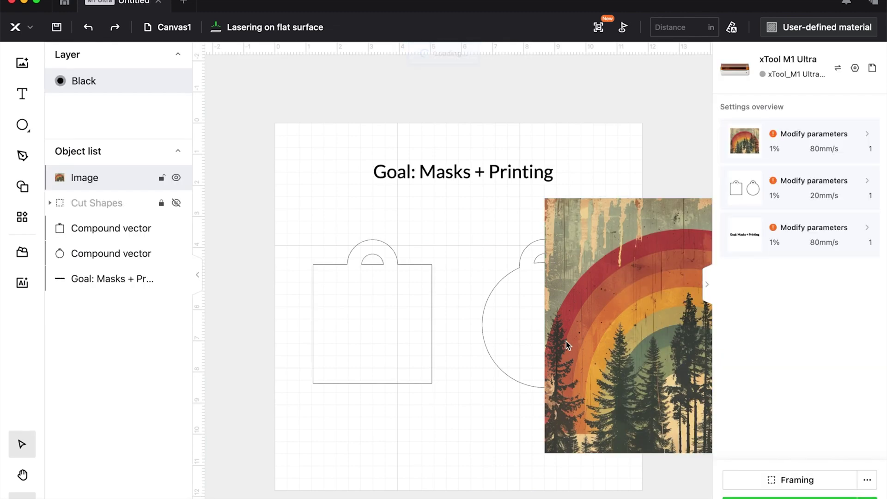
Step: Shrink the rainbow image to about 7.93 in wide, move it down, and select it with the round outline
left_click(660, 301)
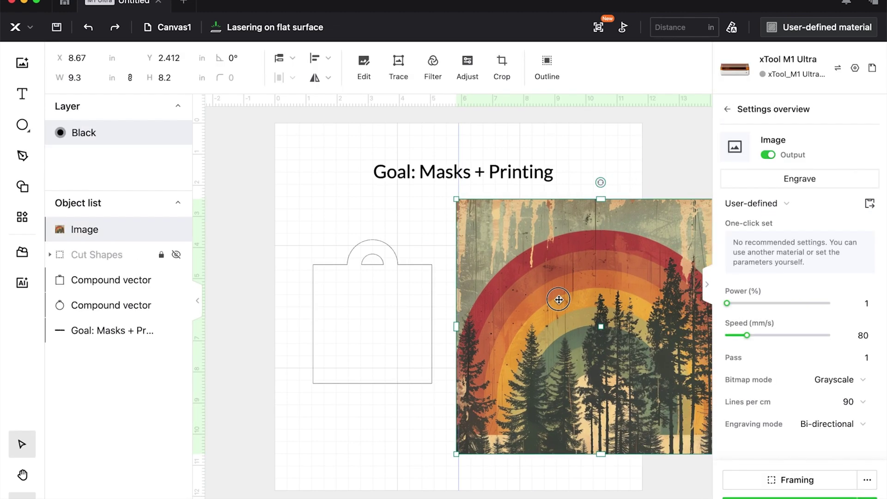
left_click_drag(689, 457, 646, 420)
left_click_drag(587, 354, 603, 370)
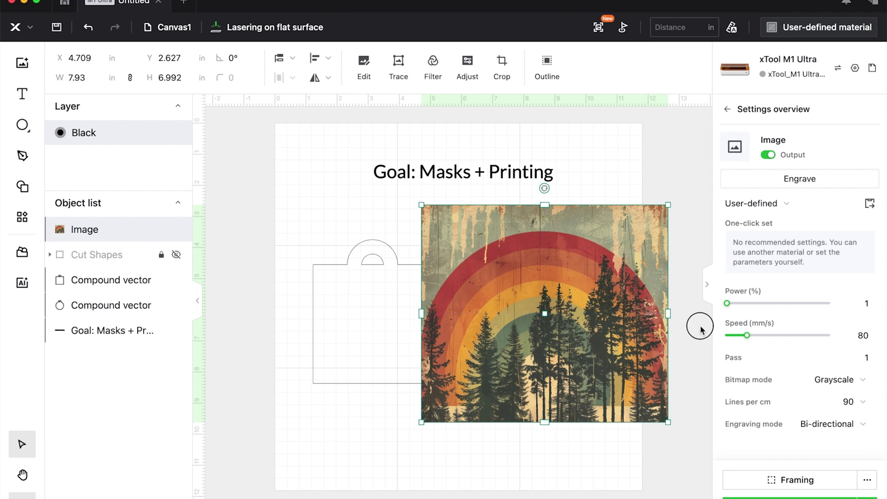
left_click_drag(700, 329, 571, 398)
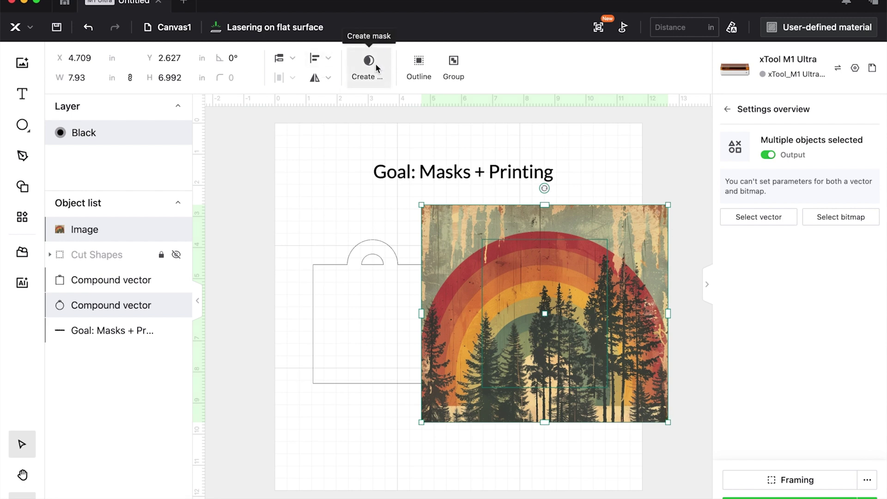
Step: Create a mask from the rainbow forest image and round ornament outline, giving 4.028 × 4.769 in
right_click(585, 213)
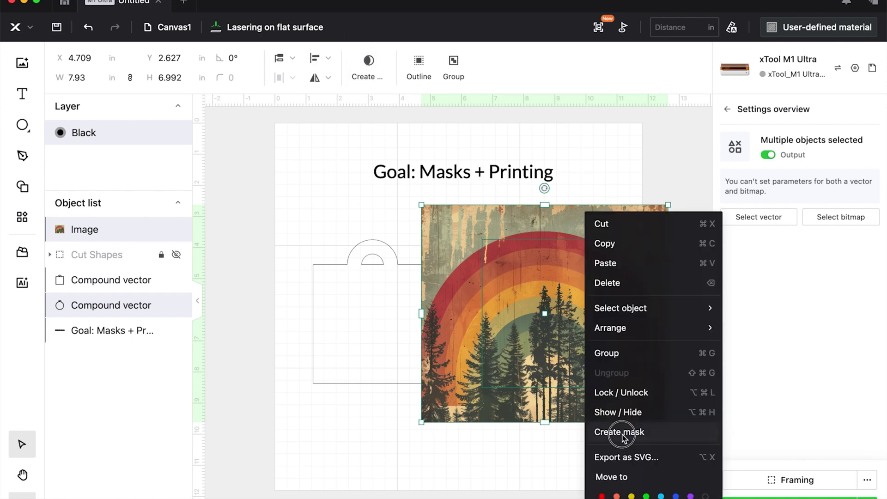
left_click(619, 432)
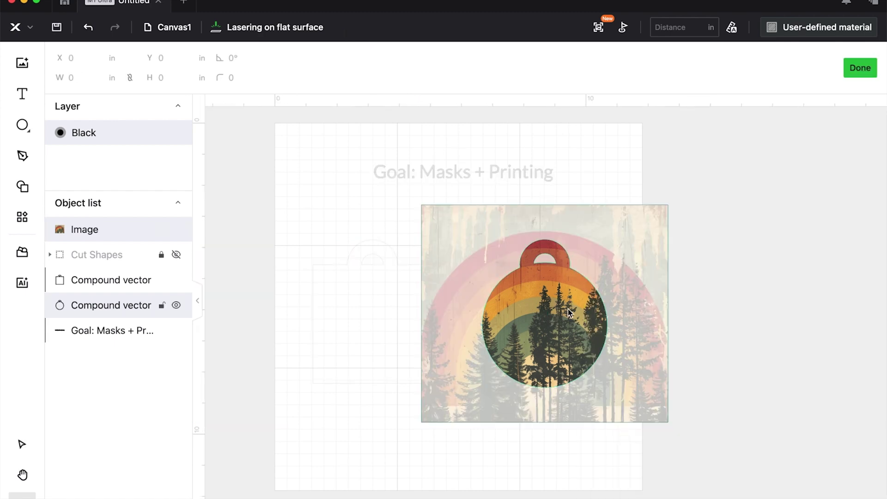
left_click(860, 73)
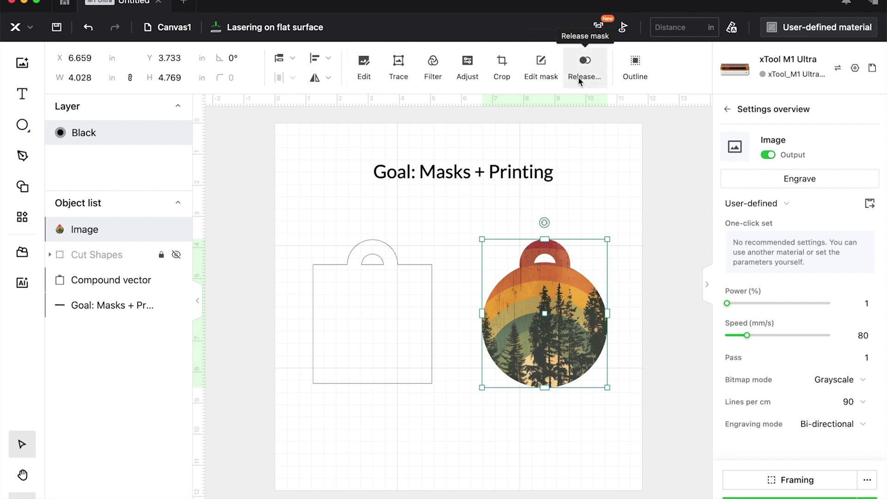
Step: Reopen the forest mask, move the tag shape and undo it, then release the mask
left_click(542, 77)
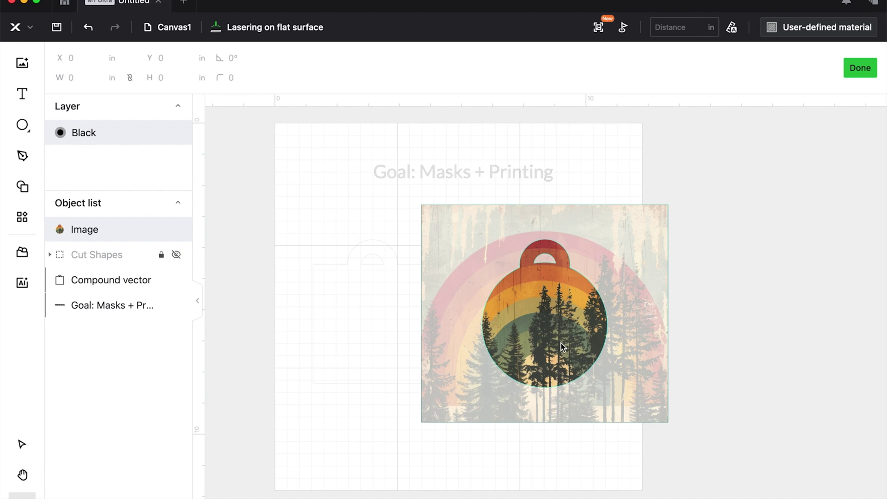
left_click_drag(562, 347, 561, 301)
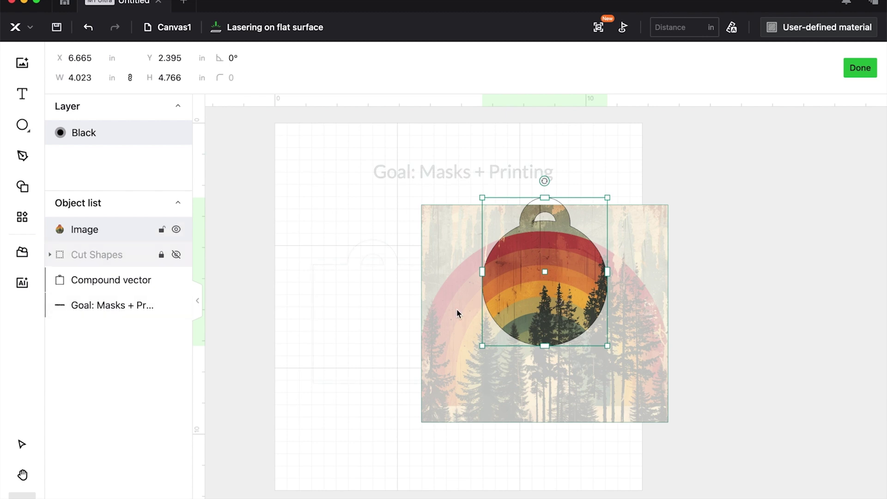
key("super+z")
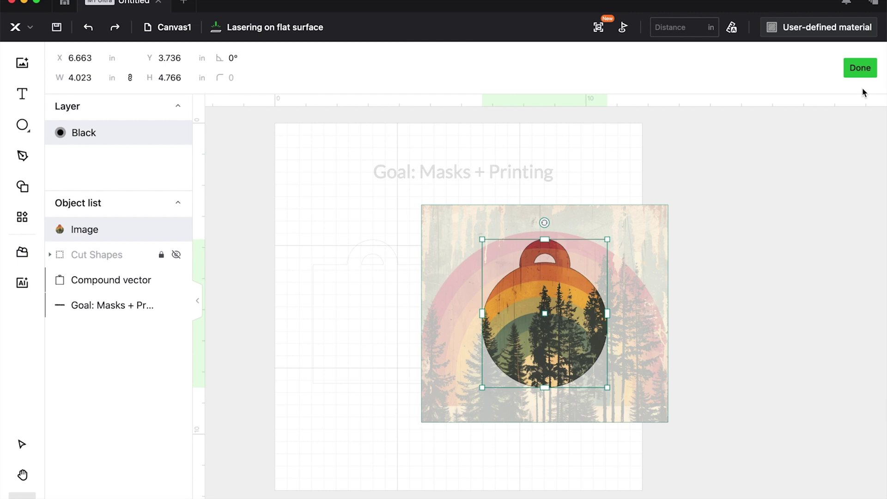
left_click(852, 72)
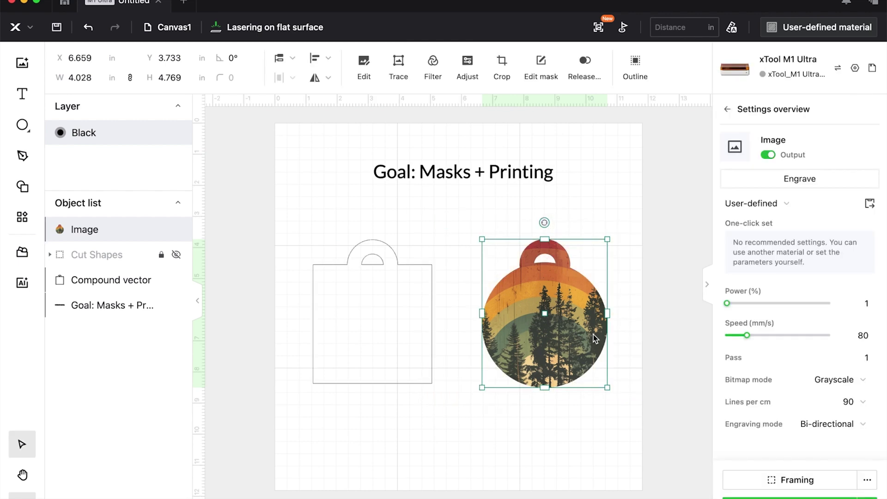
left_click(584, 74)
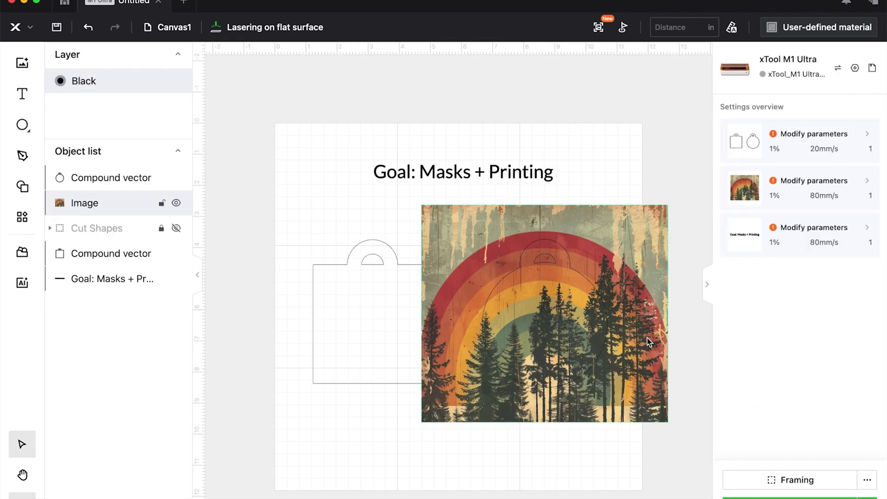
Step: Nudge the rainbow forest image down two arrow-key steps
left_click(658, 292)
key("Down")
key("Down")
key("Down")
key("Down")
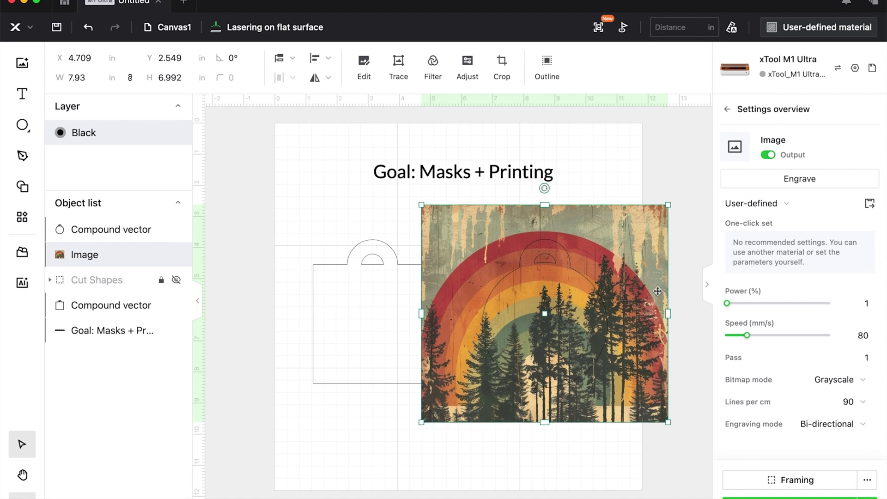
key("Down")
key("Down")
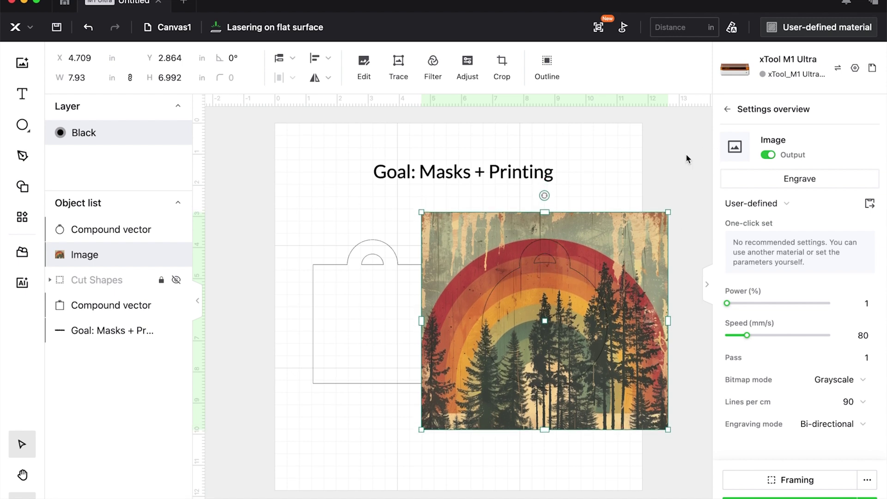
Step: Mask the forest image with the round ornament outline again, now 4.028 × 4.769 in
left_click_drag(677, 158, 594, 322)
right_click(596, 323)
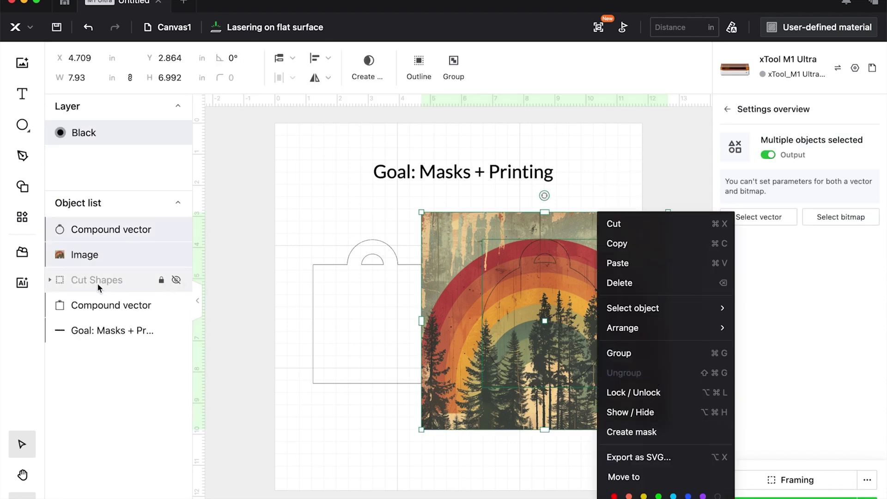
left_click(659, 432)
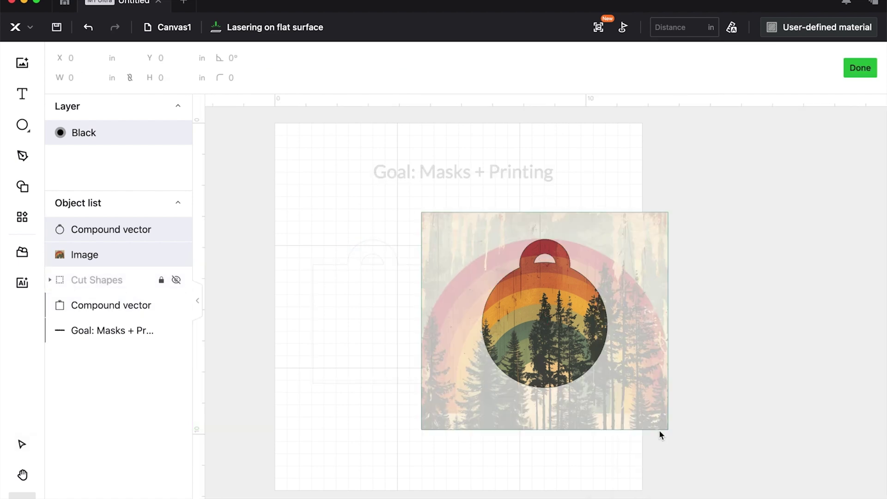
left_click(851, 70)
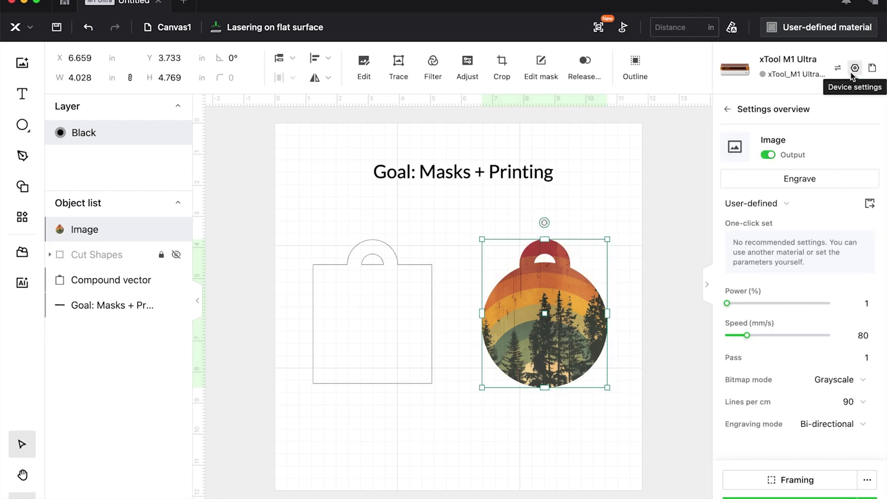
left_click(667, 301)
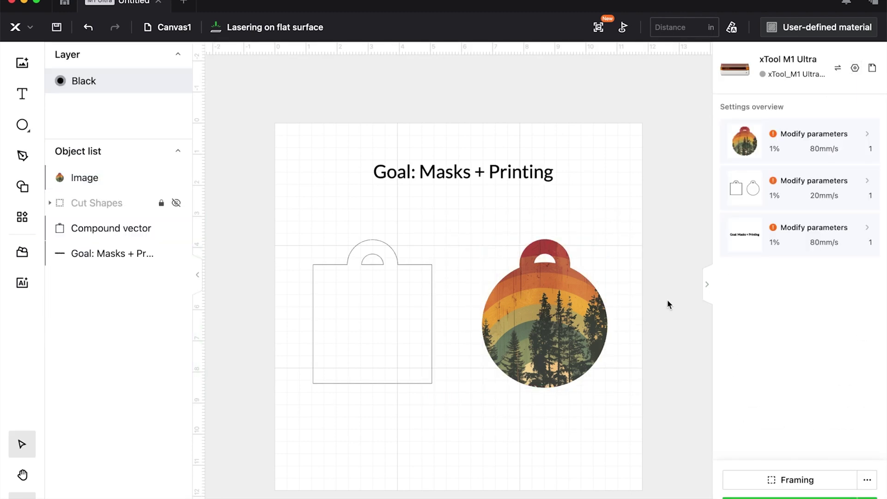
left_click(589, 331)
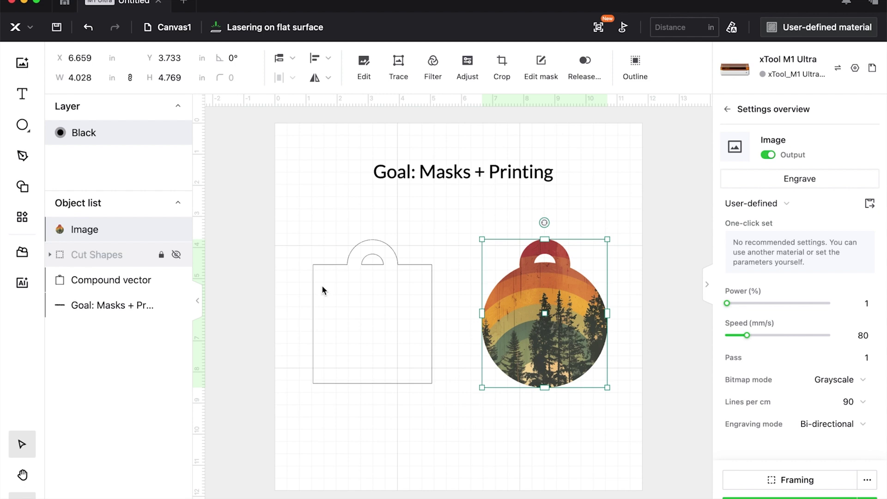
left_click(365, 304)
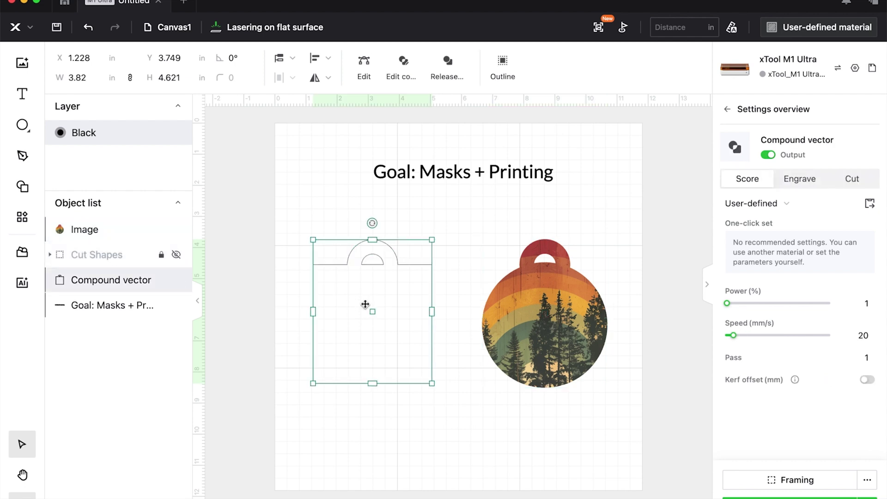
Step: Drag the colorful tiger cub image from the M1U Print Masks folder onto the canvas
left_click(279, 309)
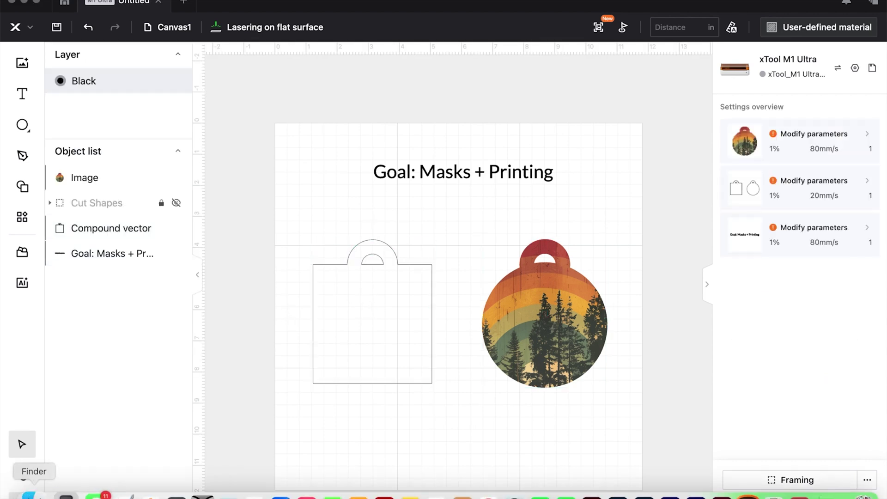
left_click(34, 491)
left_click_drag(582, 247, 305, 262)
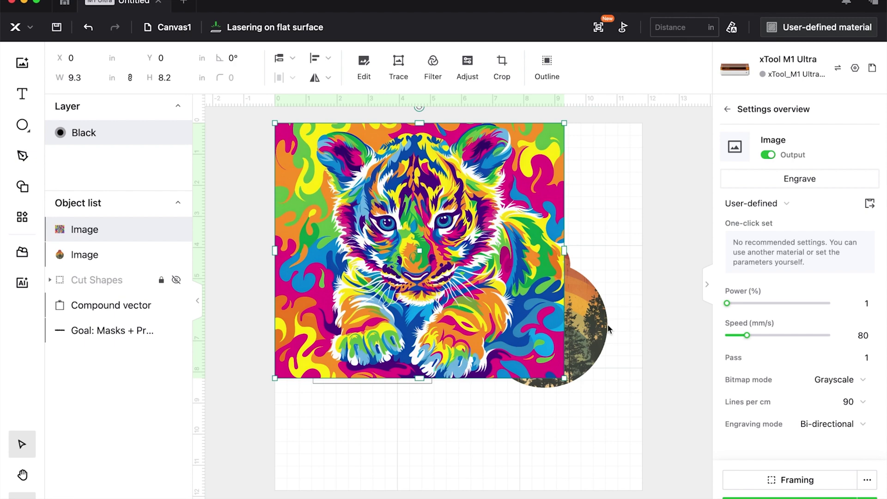
Step: Scale the tiger image to 4.377 × 3.859 in and centre it over the square outline
left_click_drag(568, 380, 434, 227)
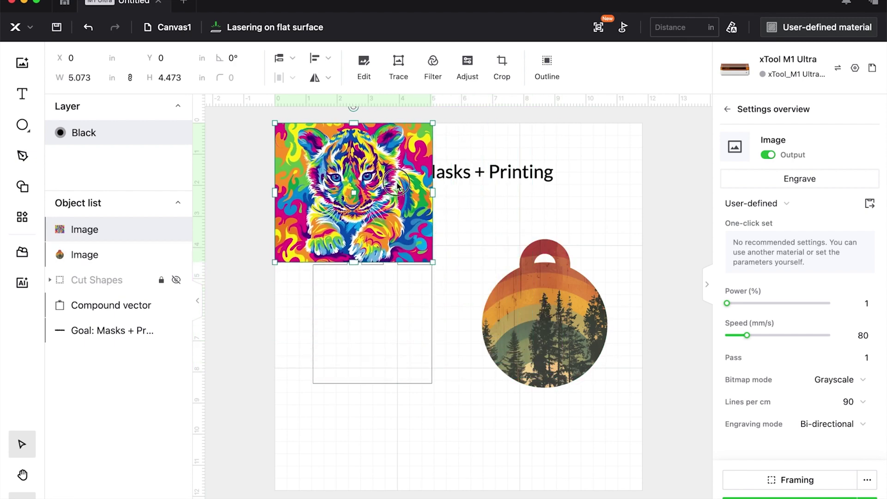
left_click_drag(396, 184, 415, 328)
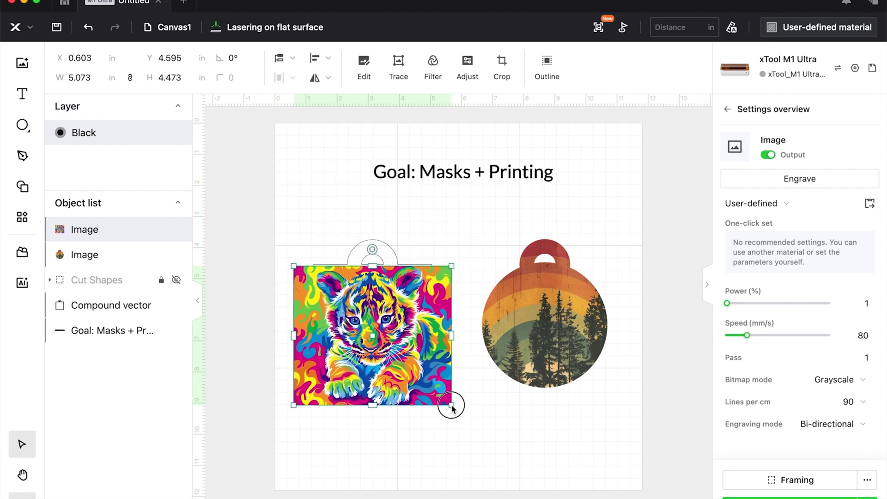
left_click_drag(452, 407, 430, 375)
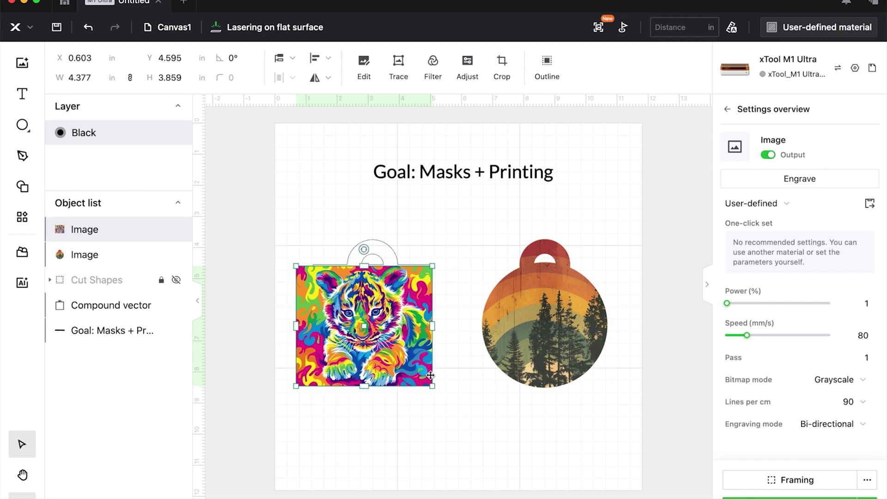
mouse_move(378, 344)
left_mouse_down()
mouse_move(386, 341)
mouse_move(386, 371)
mouse_move(386, 334)
mouse_move(386, 342)
left_mouse_up()
Step: Raise the tiger image with three Up-arrow nudges so its top meets the hanger loop, Y 4.471 in
scroll(386, 342, "up", 5)
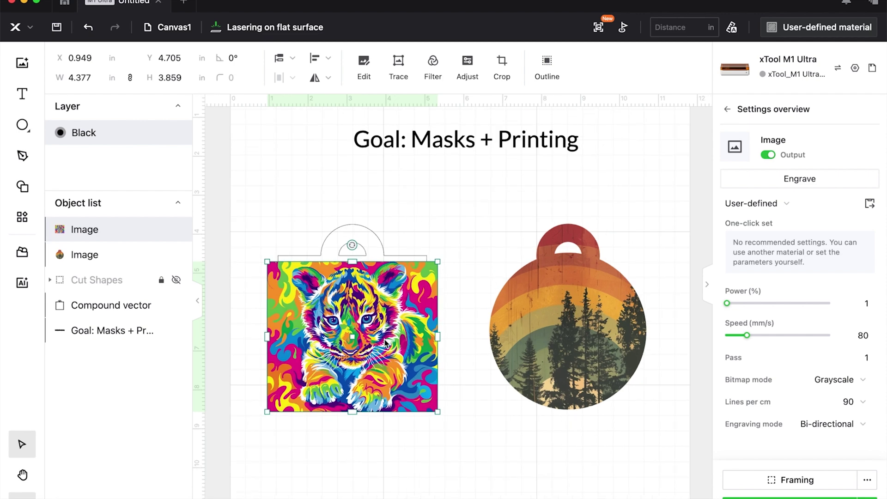
scroll(386, 342, "up", 5)
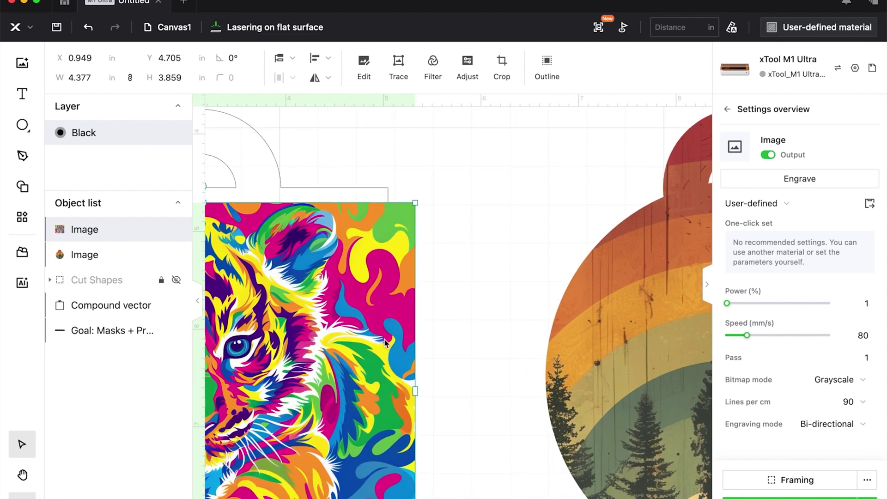
scroll(385, 341, "up", 5)
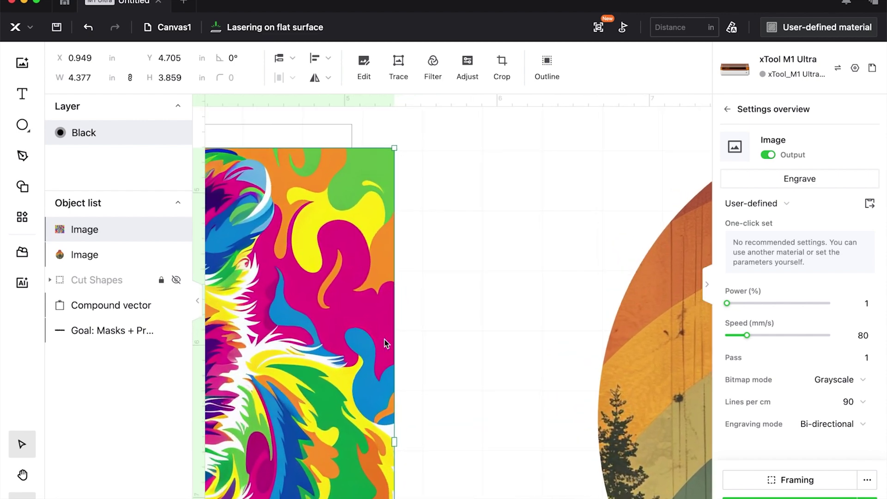
left_click_drag(299, 272, 579, 469)
scroll(579, 469, "up", 3)
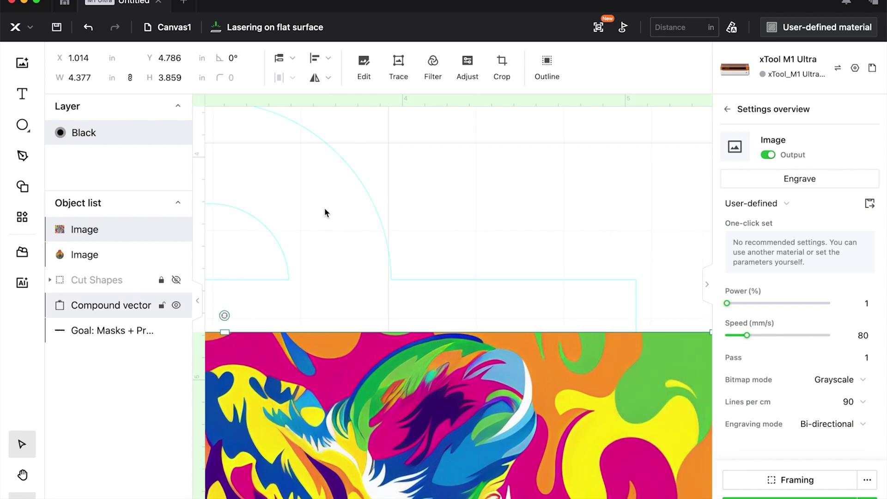
key("super+minus")
left_click_drag(353, 405, 342, 372)
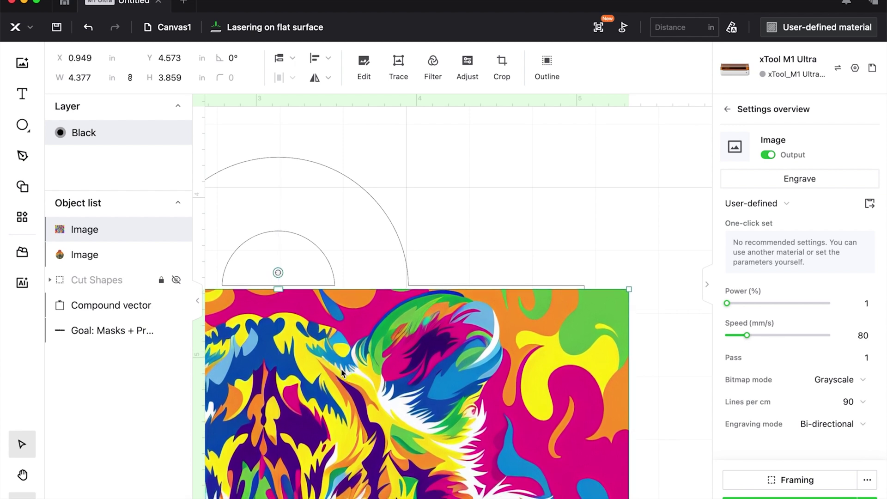
key("Up")
key("Up")
key("Up")
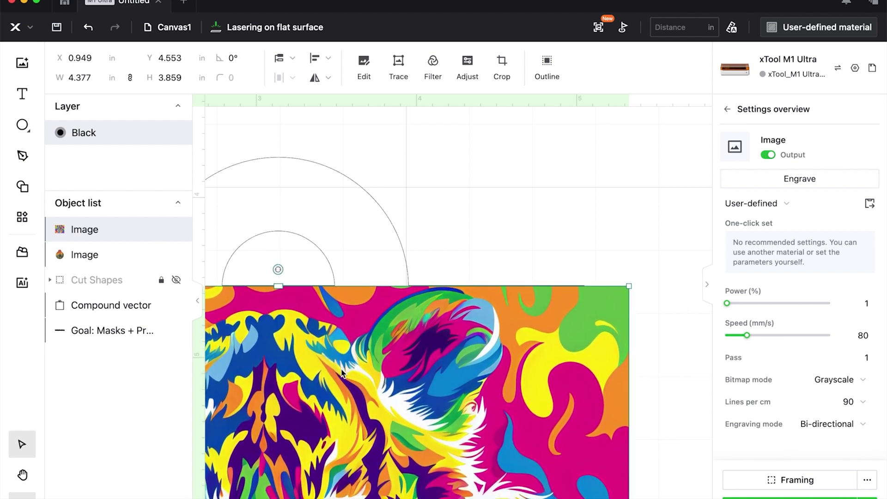
key("Up")
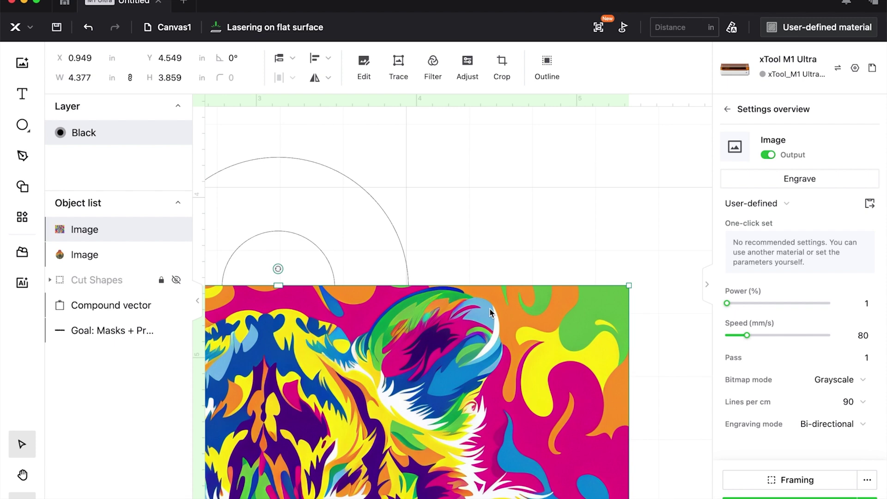
key("Up")
key("Up")
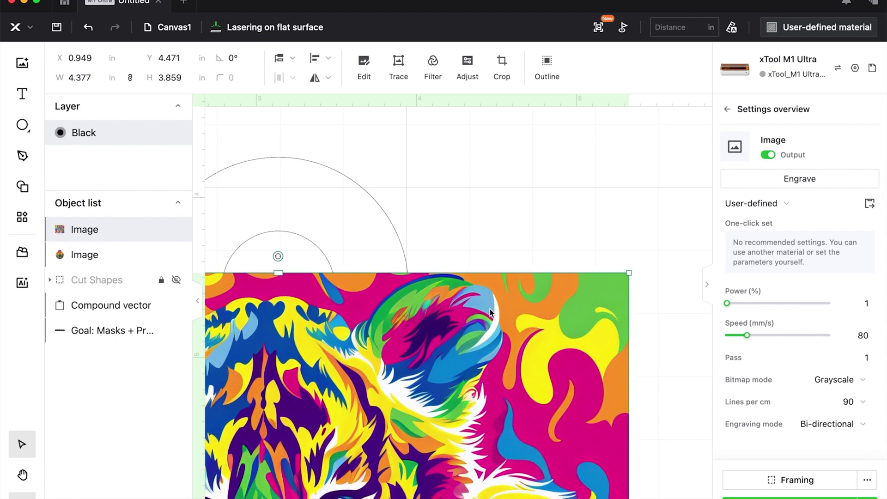
key("shift+1")
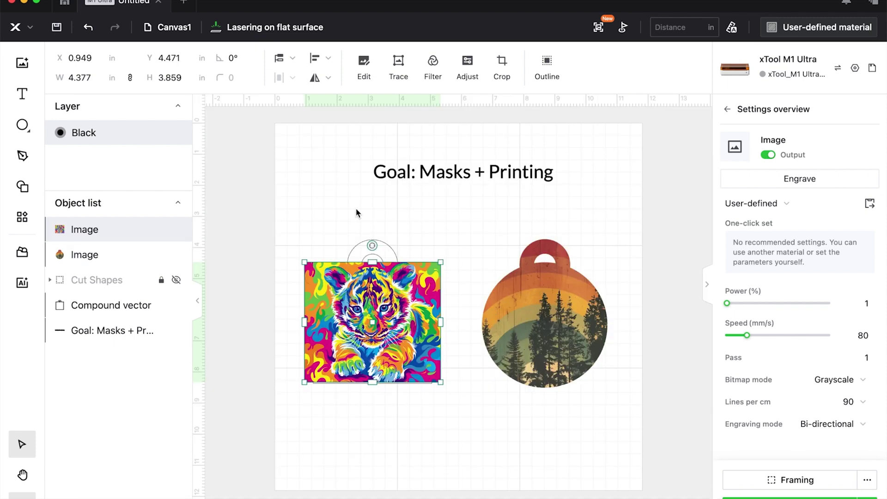
left_click(313, 238)
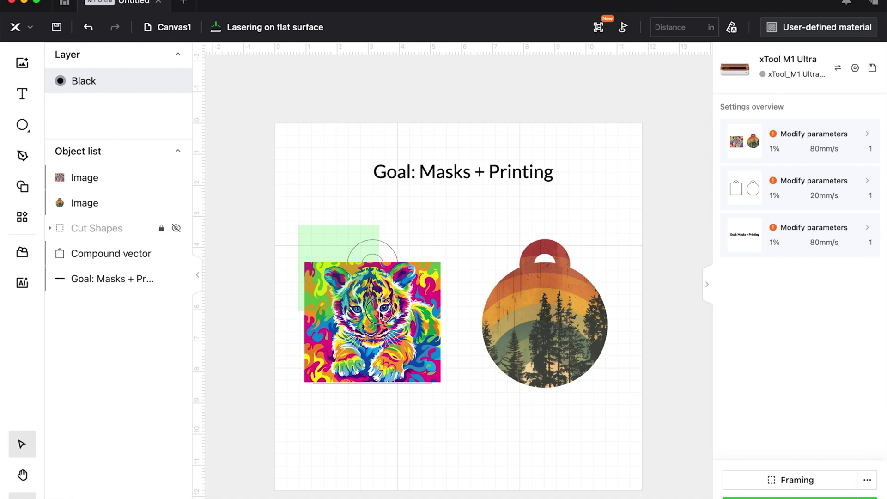
Step: Mask the tiger with the square Compound vector outline, then release that mask again
left_click(379, 313)
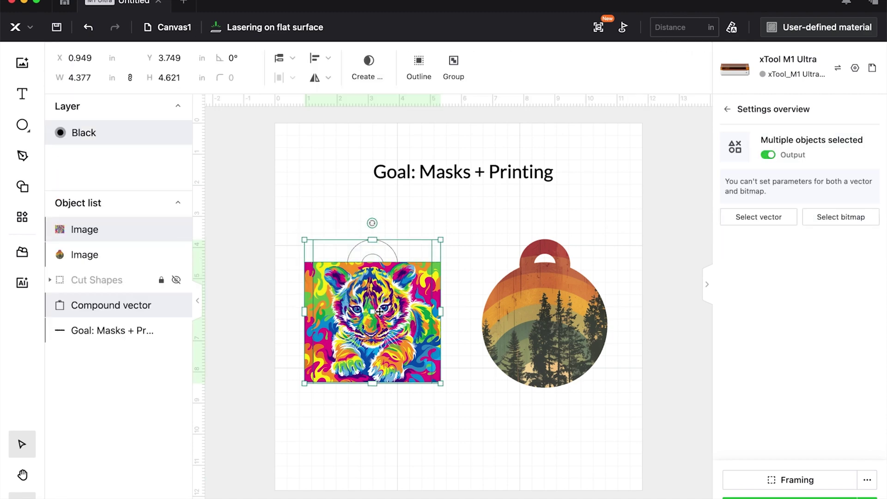
left_click(364, 78)
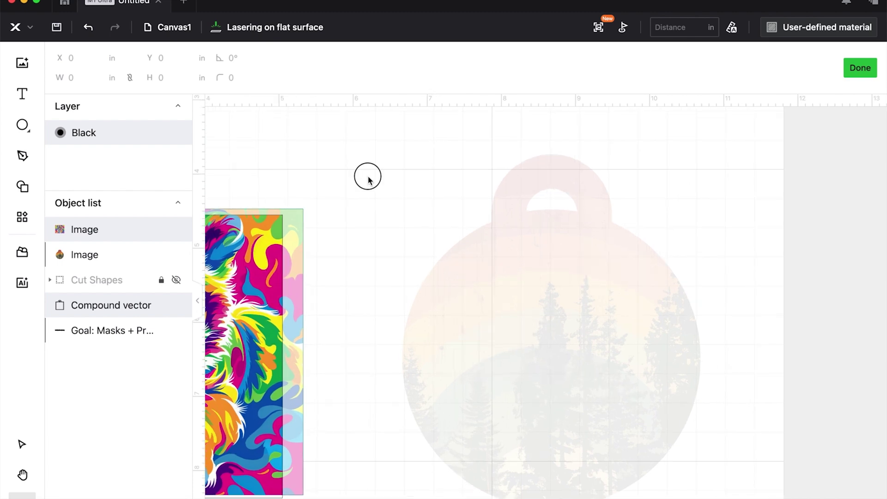
scroll(623, 220, "left", 5)
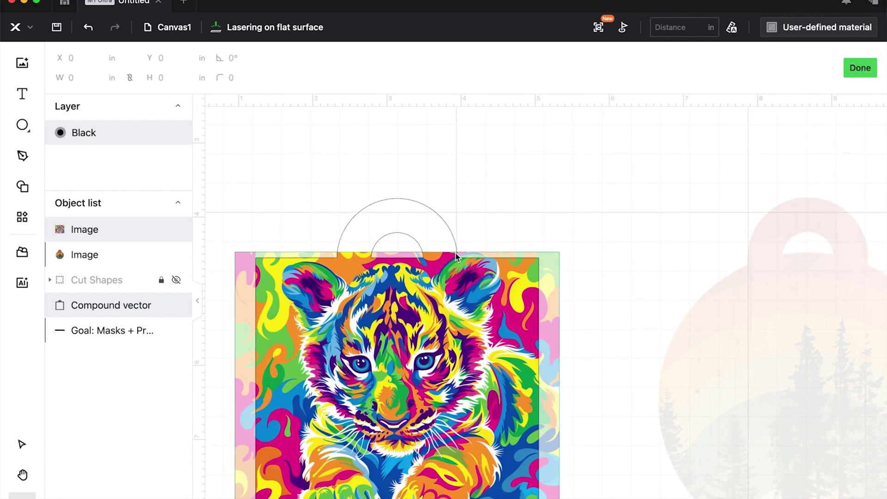
key("Return")
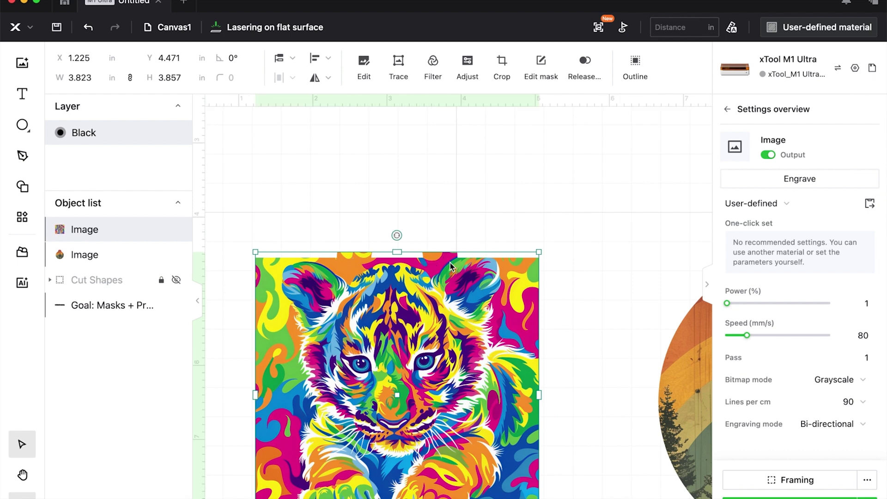
left_click(584, 65)
Step: Zoom in to check the tiger, then select it with the square outline for a new mask
left_click(505, 303)
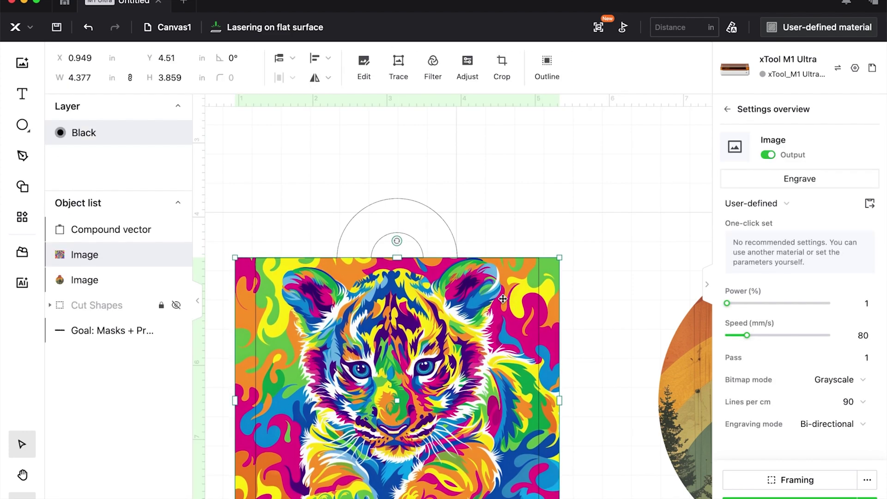
scroll(503, 299, "up", 5)
scroll(503, 299, "up", 5)
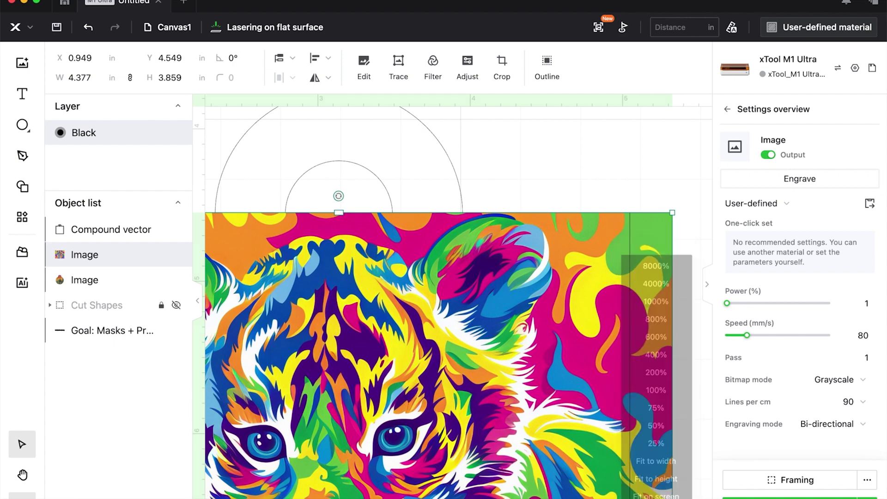
left_click(677, 497)
left_click(677, 498)
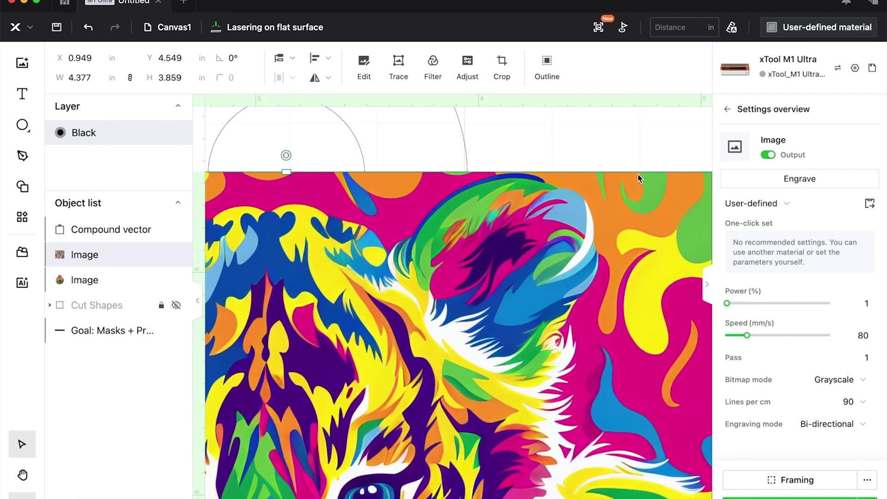
key("super+0")
left_click_drag(275, 214, 386, 319)
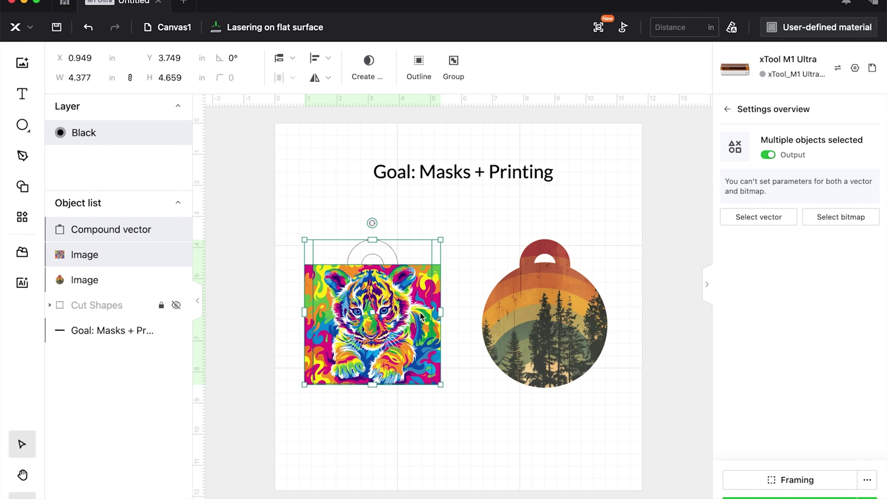
left_click(377, 77)
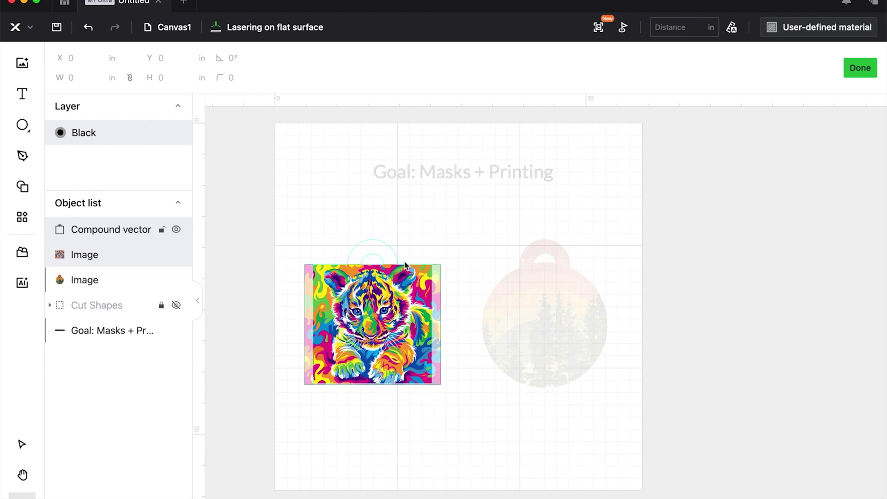
Step: Apply the mask, clipping the tiger to the square outline at 3.823 × 3.82 in
left_click(866, 72)
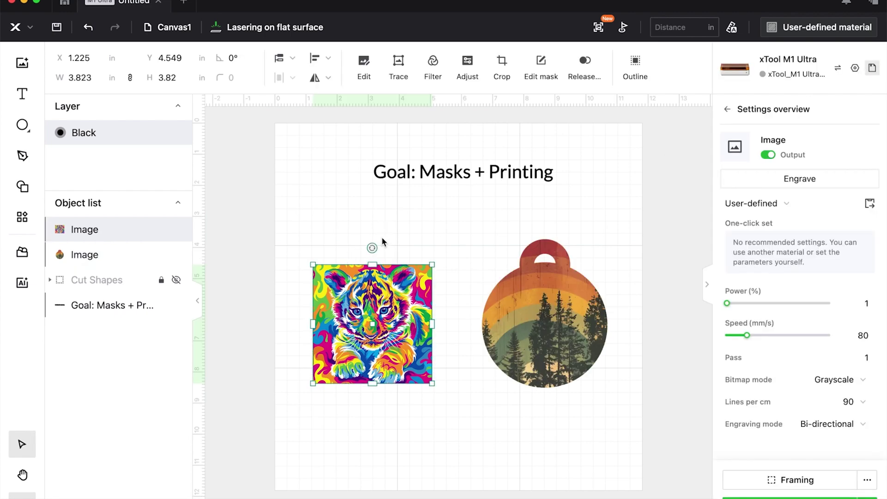
Step: Switch the processing mode to Inkjet printing, then back to Lasering
left_click(277, 28)
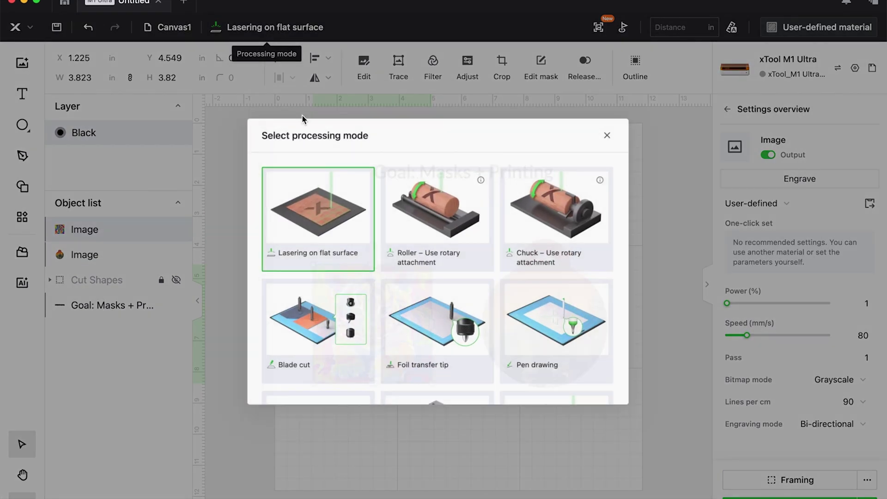
scroll(307, 365, "down", 3)
left_click(306, 370)
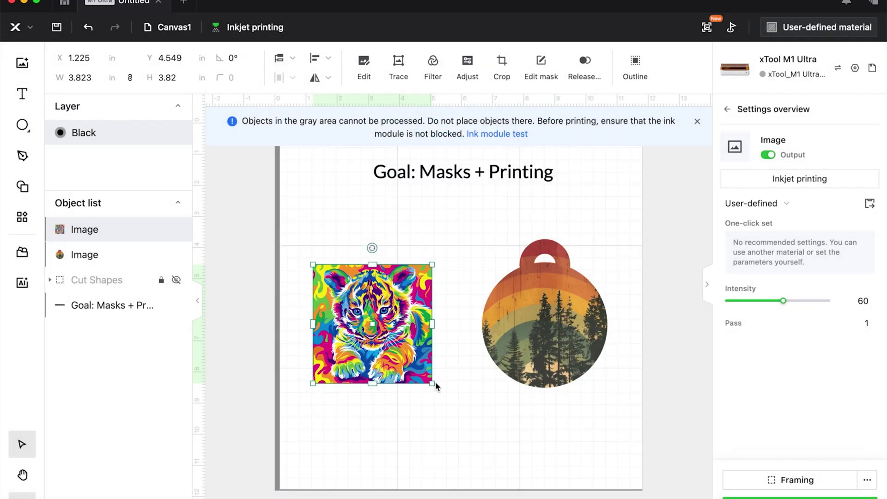
left_click(257, 29)
scroll(310, 231, "up", 3)
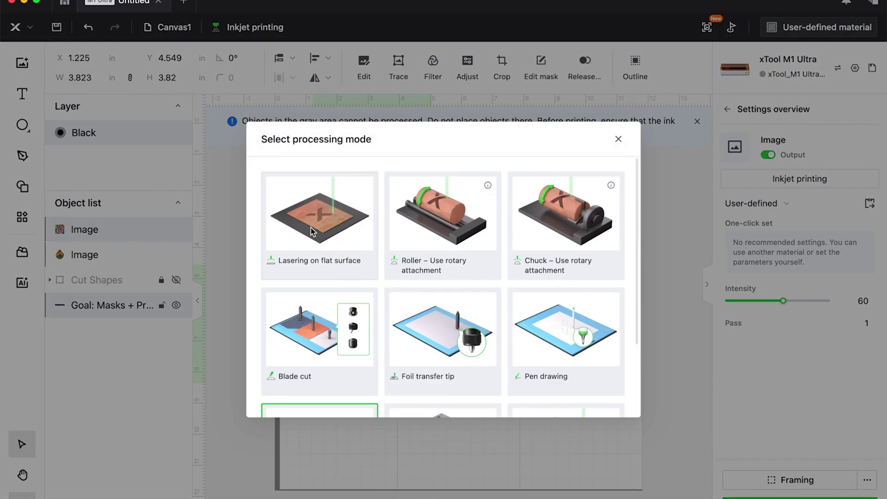
left_click(310, 231)
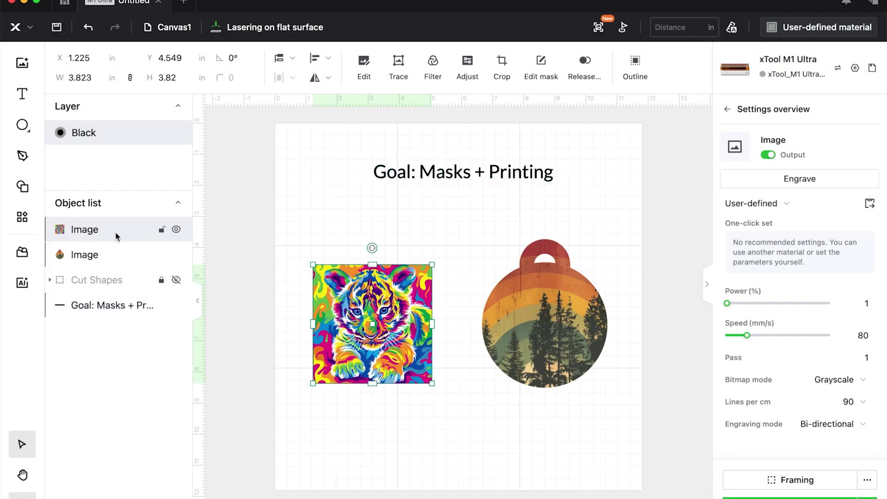
Step: Lock and hide the tiger and tree images, then unlock and show the Cut Shapes group
left_click(164, 232)
left_click(161, 255)
left_click(176, 254)
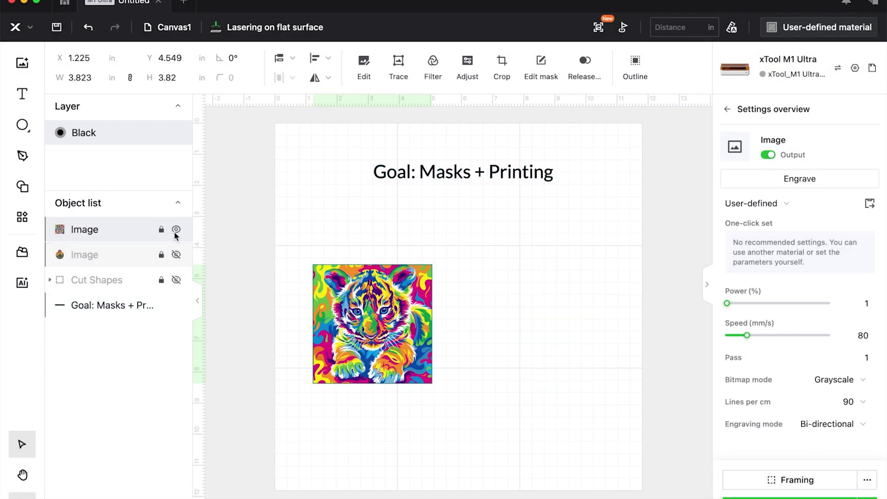
left_click(176, 229)
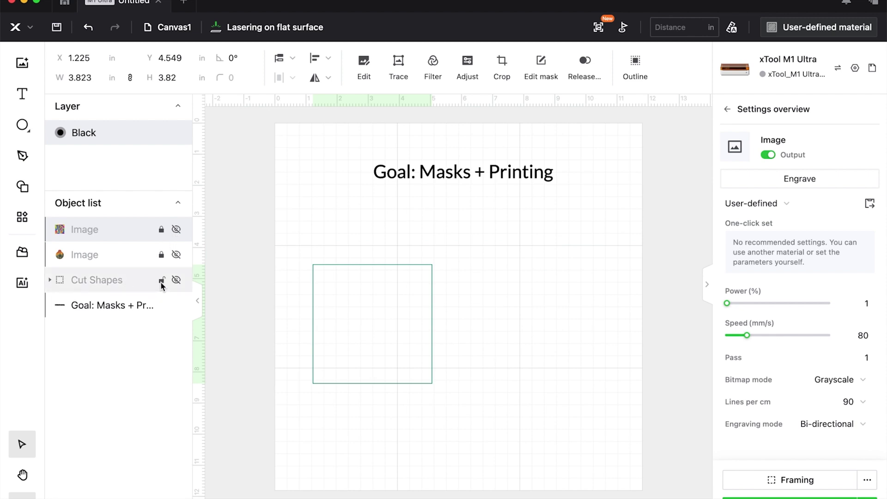
left_click(176, 280)
left_click(263, 282)
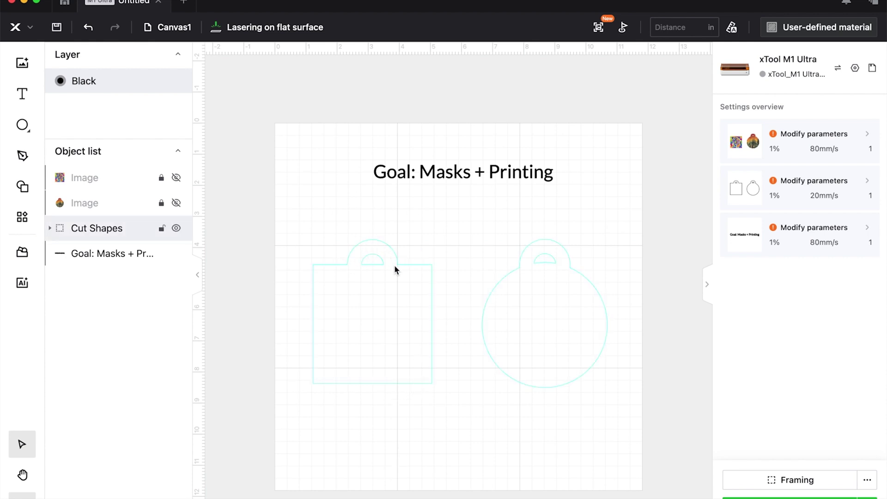
Step: Unlock and unhide the tiger and tree images in the Object list, then deselect
left_click(162, 177)
left_click(162, 203)
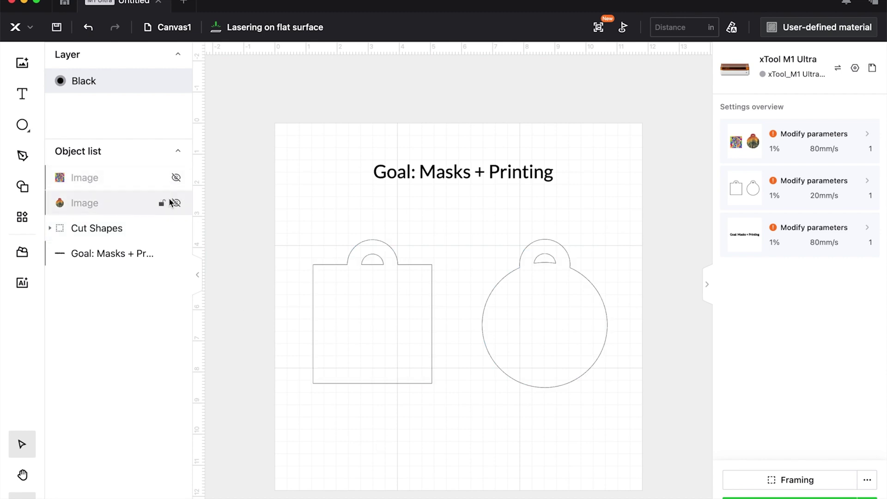
left_click(176, 203)
left_click(175, 175)
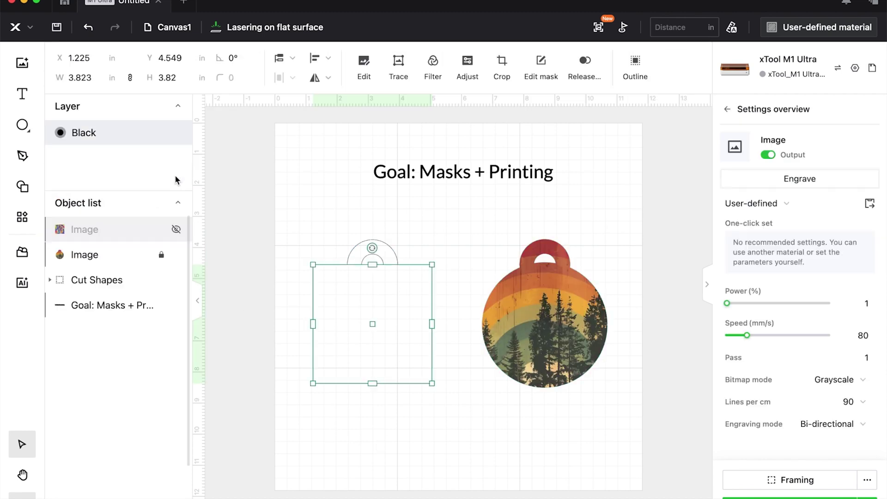
left_click(176, 230)
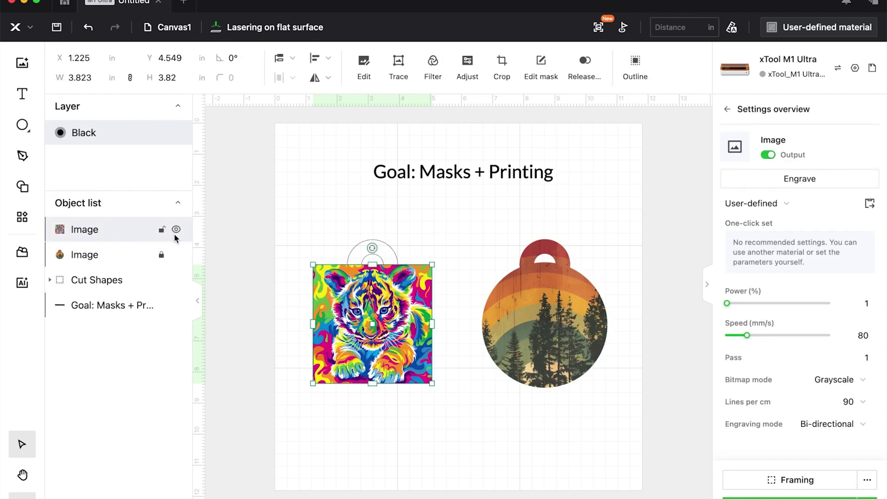
left_click(308, 464)
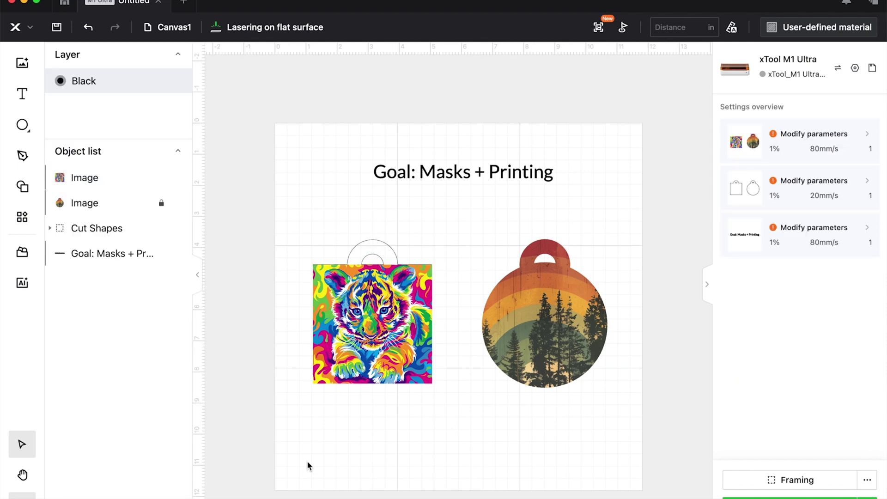